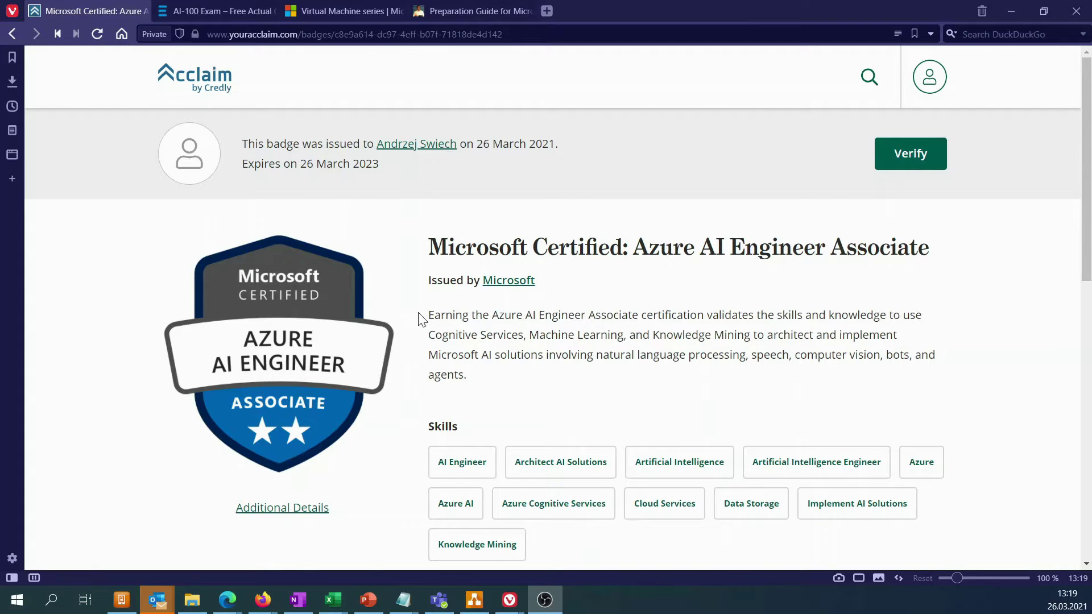
Review the Azure AI Engineer Associate badge page, including its skills, earning criteria and job insights
{"action": "scroll", "coordinate": [421, 318], "scroll_direction": "down", "scroll_amount": 7}
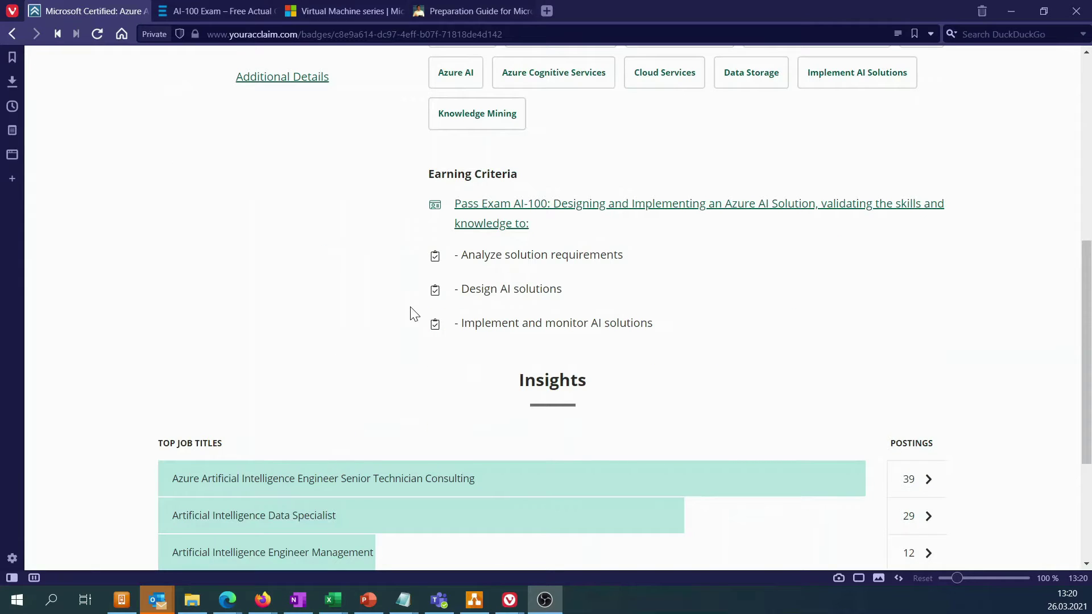
{"action": "scroll", "coordinate": [414, 314], "scroll_direction": "down", "scroll_amount": 4}
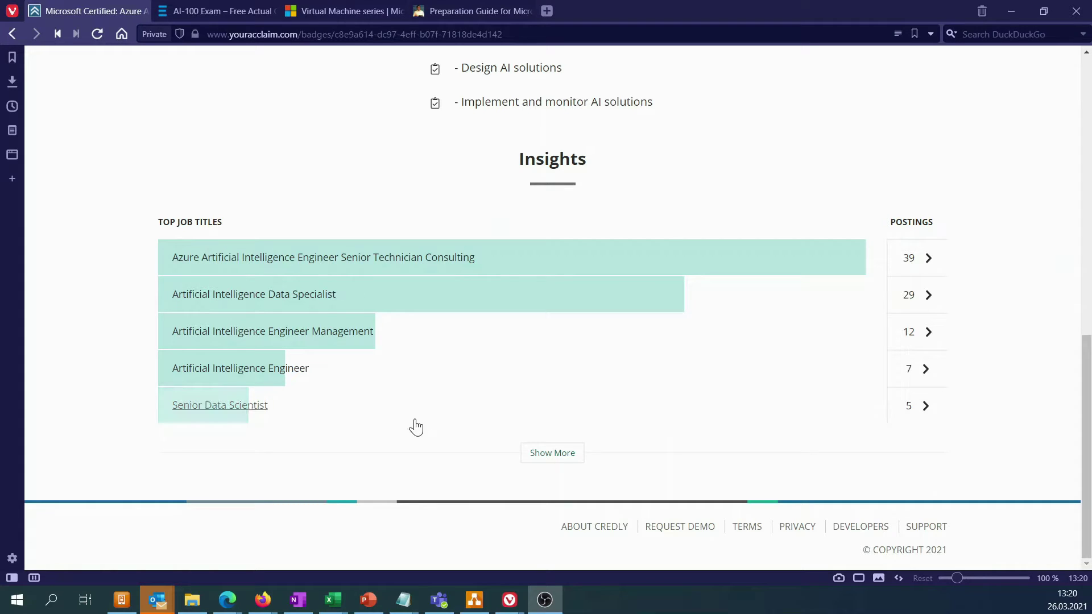
{"action": "scroll", "coordinate": [448, 313], "scroll_direction": "up", "scroll_amount": 9}
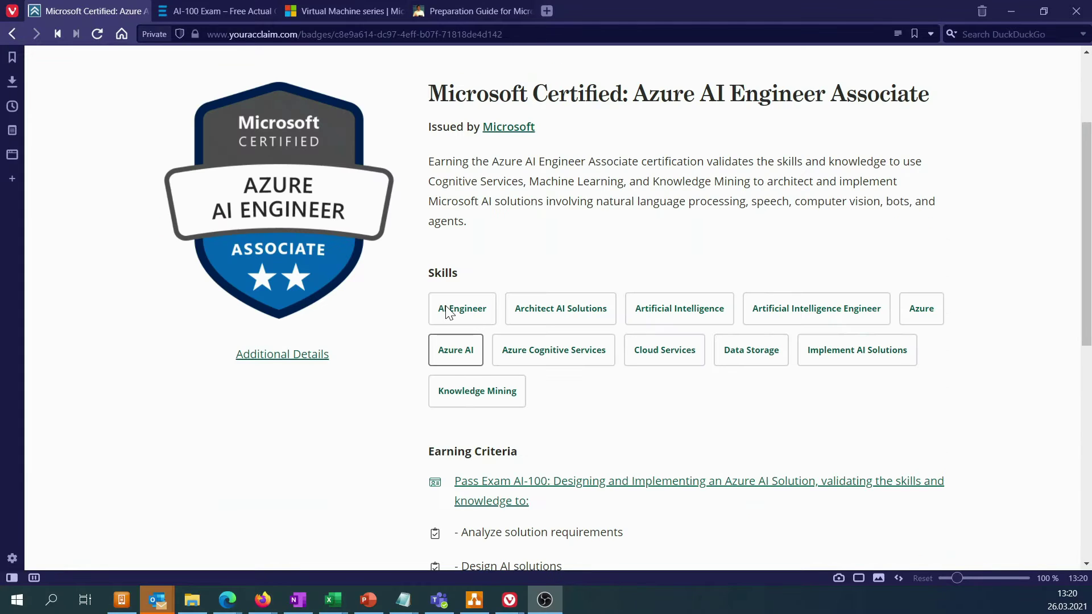
{"action": "scroll", "coordinate": [448, 312], "scroll_direction": "up", "scroll_amount": 1}
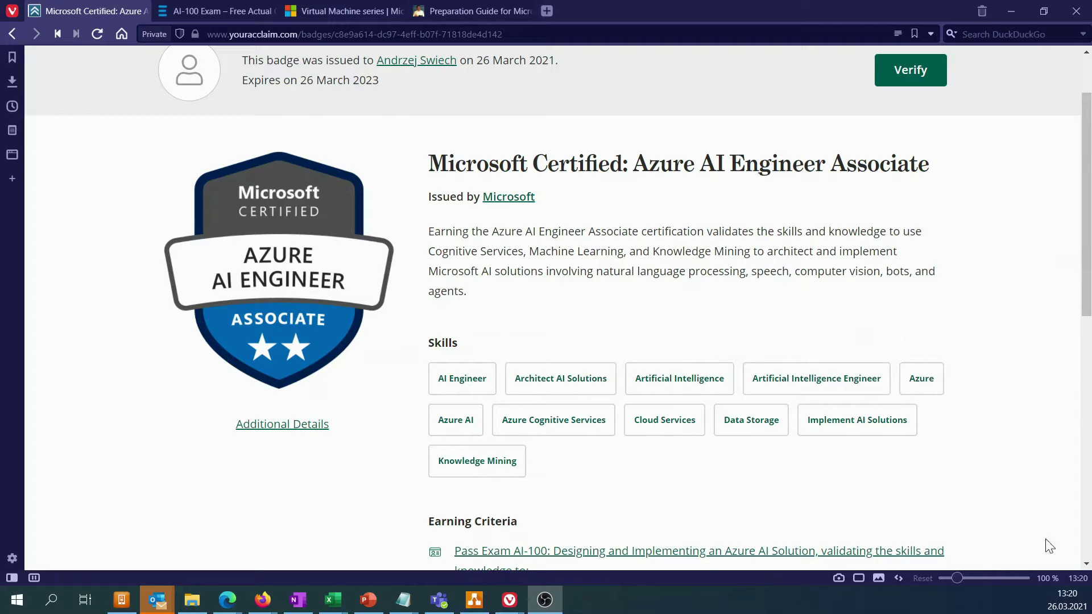
Switch to the AI-100 Plan workbook in Excel and review the study schedule's dates, modules, times and question targets
{"action": "key", "text": "alt+Tab"}
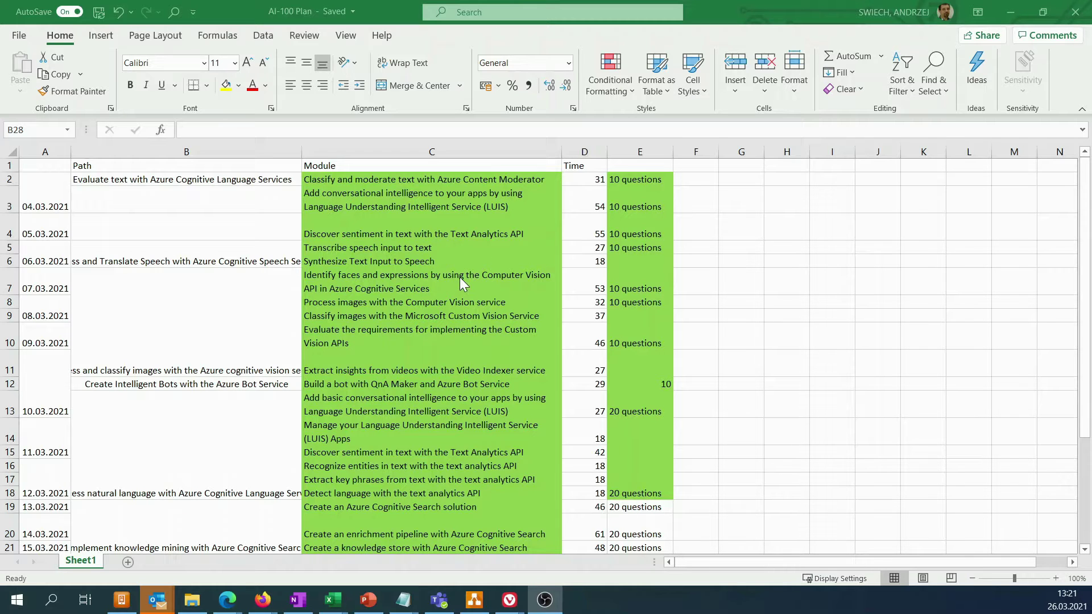
{"action": "scroll", "coordinate": [459, 260], "scroll_direction": "down", "scroll_amount": 4}
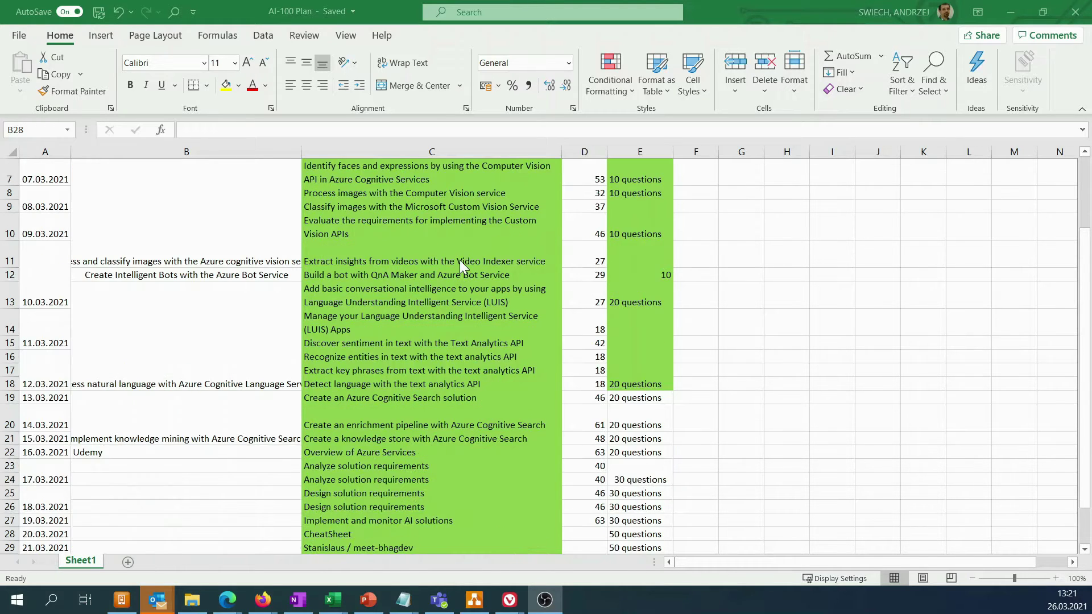
{"action": "scroll", "coordinate": [460, 261], "scroll_direction": "down", "scroll_amount": 1}
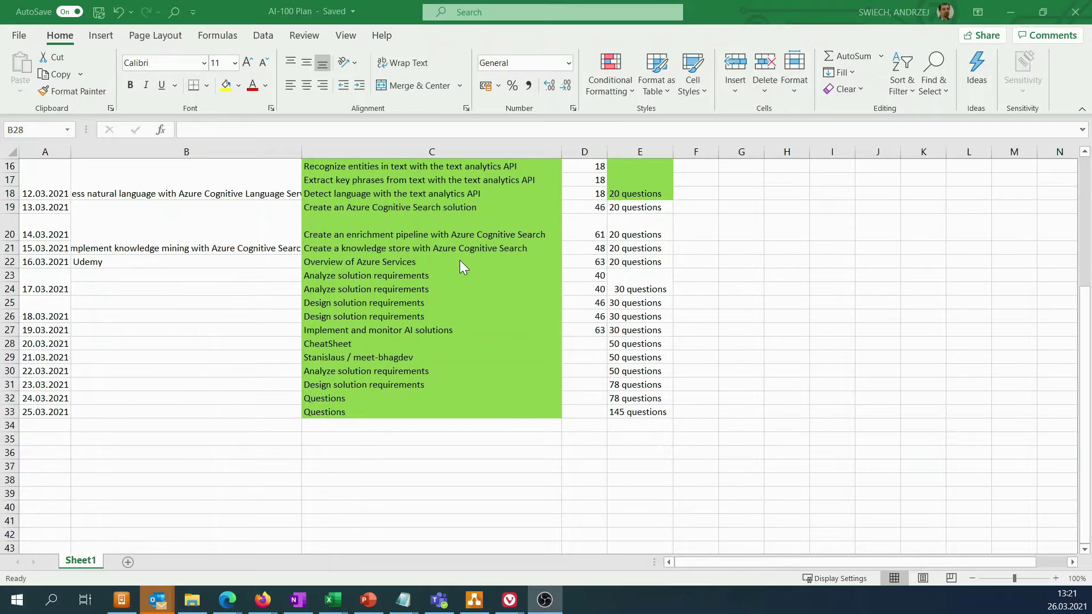
{"action": "scroll", "coordinate": [462, 267], "scroll_direction": "up", "scroll_amount": 4}
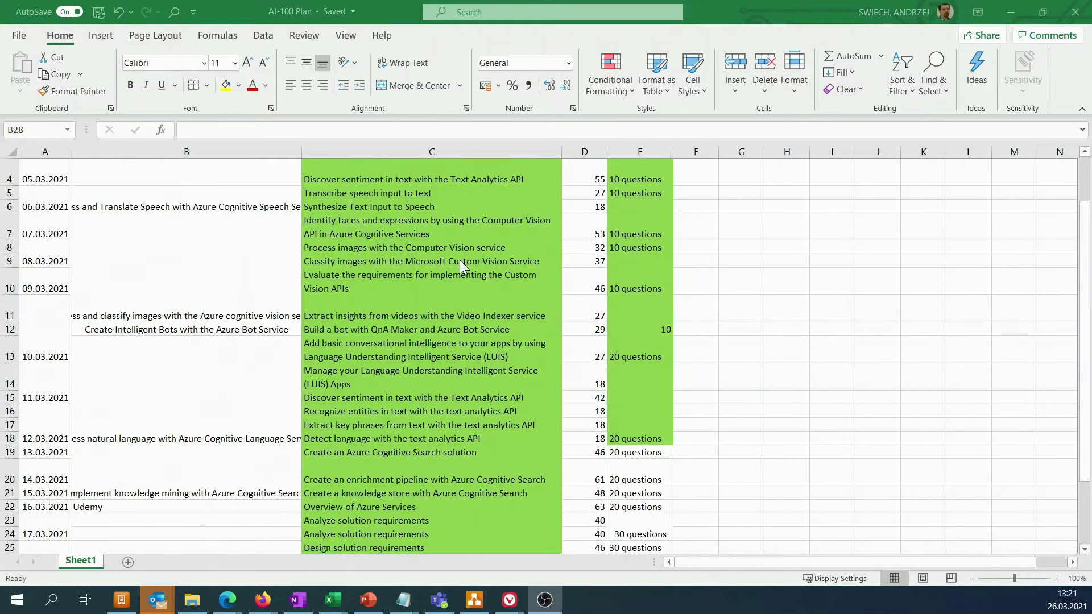
{"action": "scroll", "coordinate": [459, 261], "scroll_direction": "down", "scroll_amount": 1}
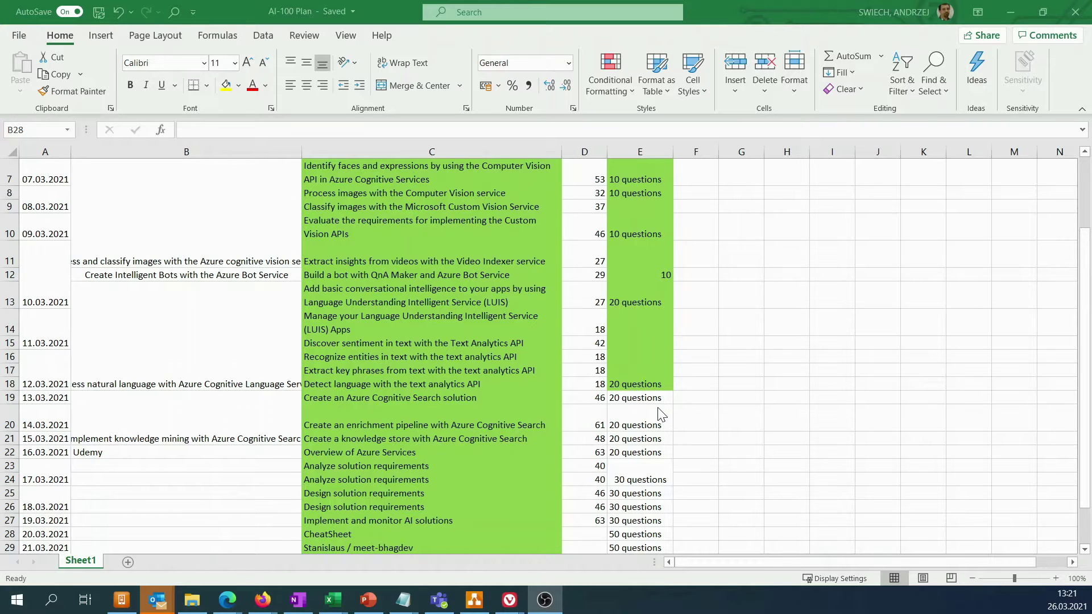
{"action": "scroll", "coordinate": [660, 414], "scroll_direction": "down", "scroll_amount": 2}
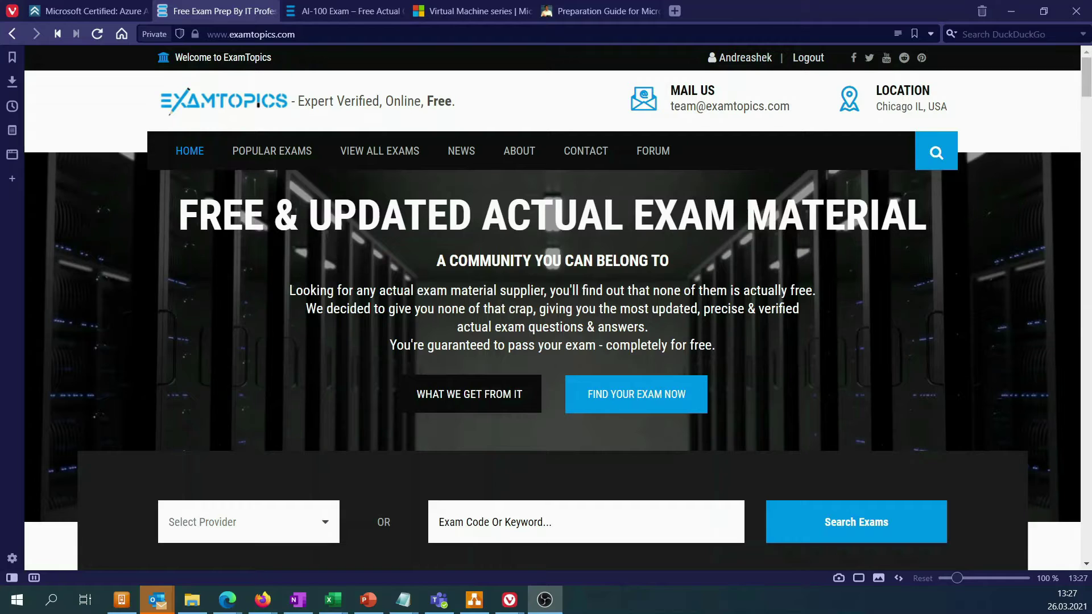
Search ExamTopics for ai-100 and open the Microsoft AI-100: Designing and Implementing an Azure AI Solution exam page
{"action": "left_click", "coordinate": [936, 167]}
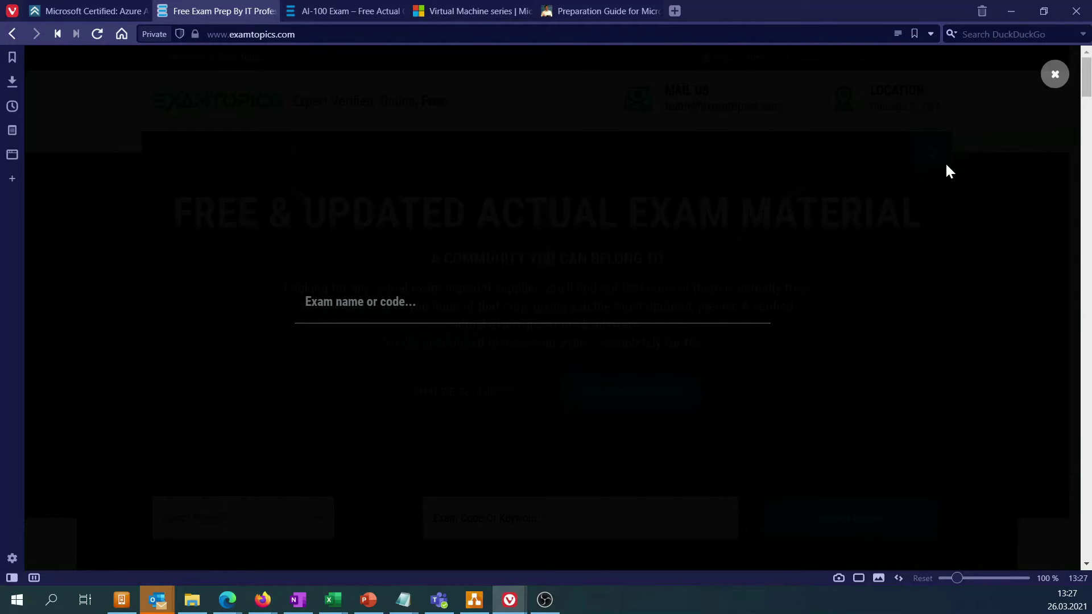
{"action": "type", "text": "ai-100"}
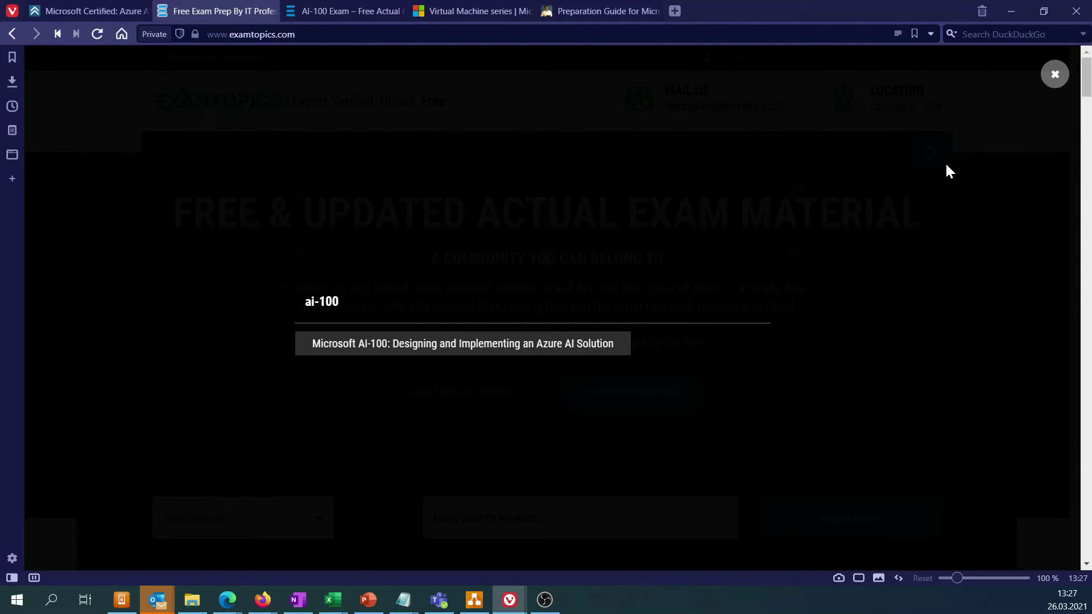
{"action": "left_click", "coordinate": [495, 348]}
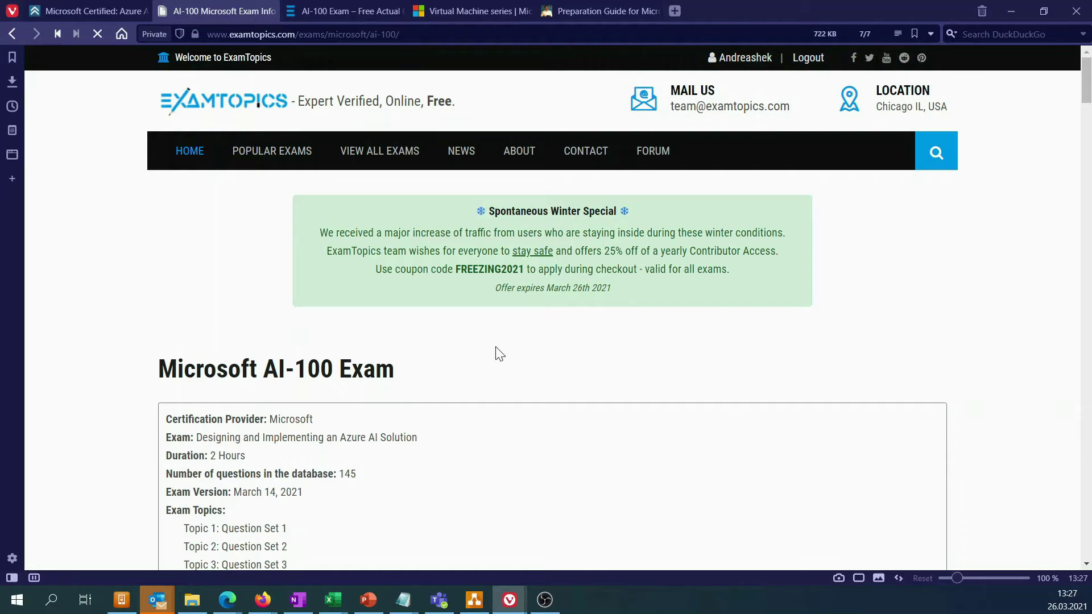
Read the AI-100 exam details and comments, post the comment "I just passed, thanks! This page rocks!" and close the page
{"action": "scroll", "coordinate": [496, 348], "scroll_direction": "down", "scroll_amount": 5}
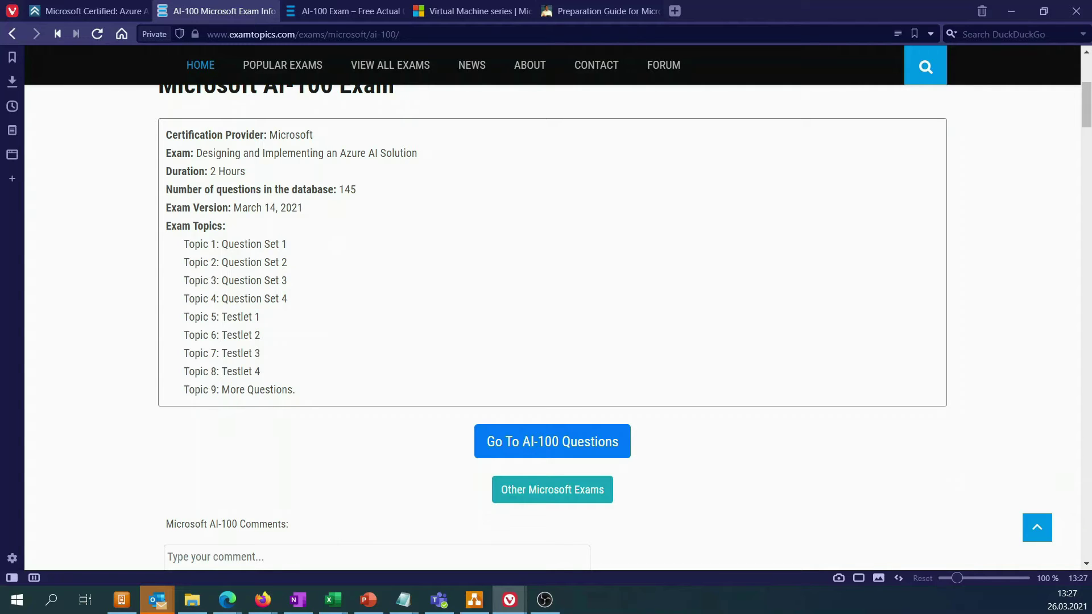
{"action": "scroll", "coordinate": [458, 337], "scroll_direction": "down", "scroll_amount": 5}
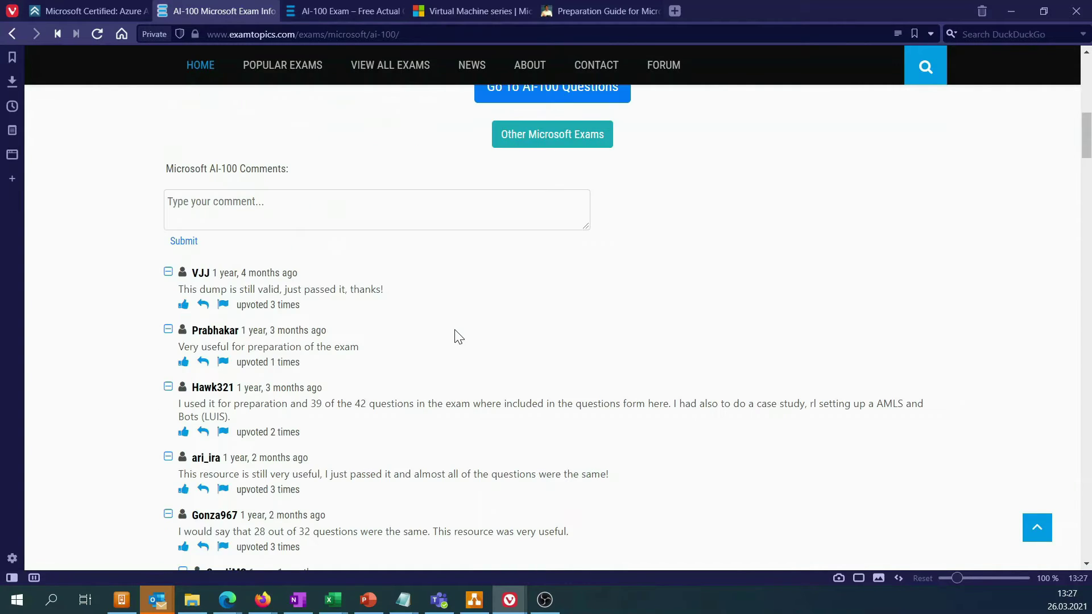
{"action": "scroll", "coordinate": [459, 337], "scroll_direction": "down", "scroll_amount": 4}
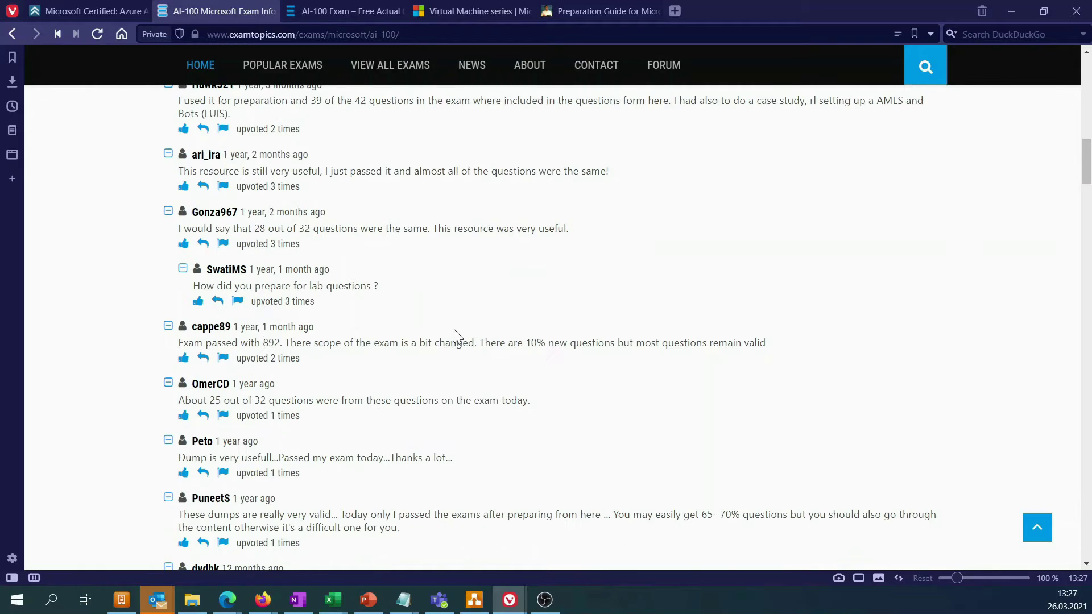
{"action": "scroll", "coordinate": [454, 330], "scroll_direction": "up", "scroll_amount": 5}
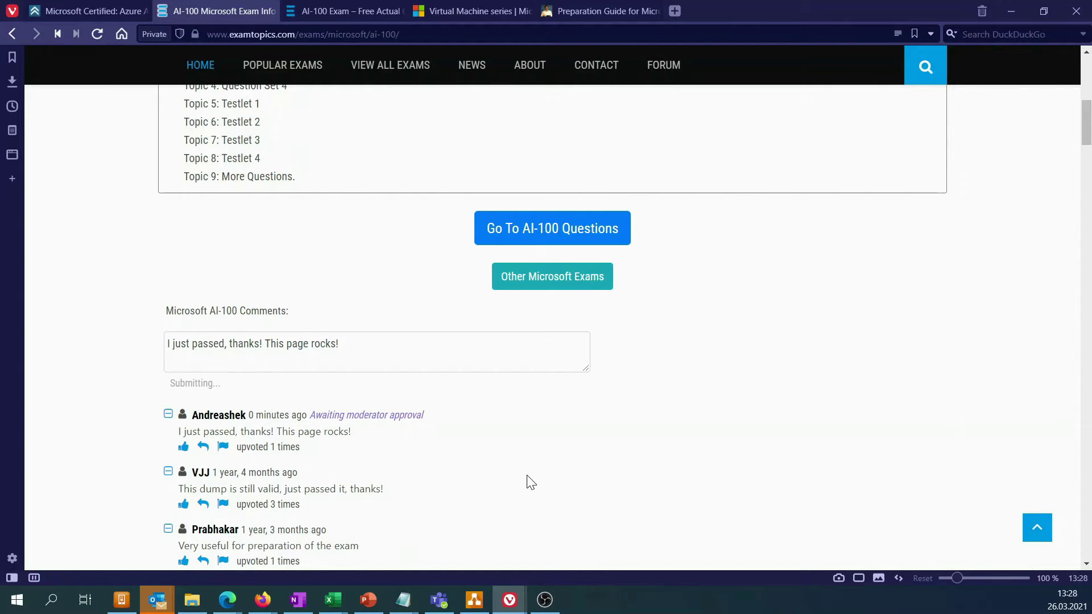
{"action": "key", "text": "ctrl+w"}
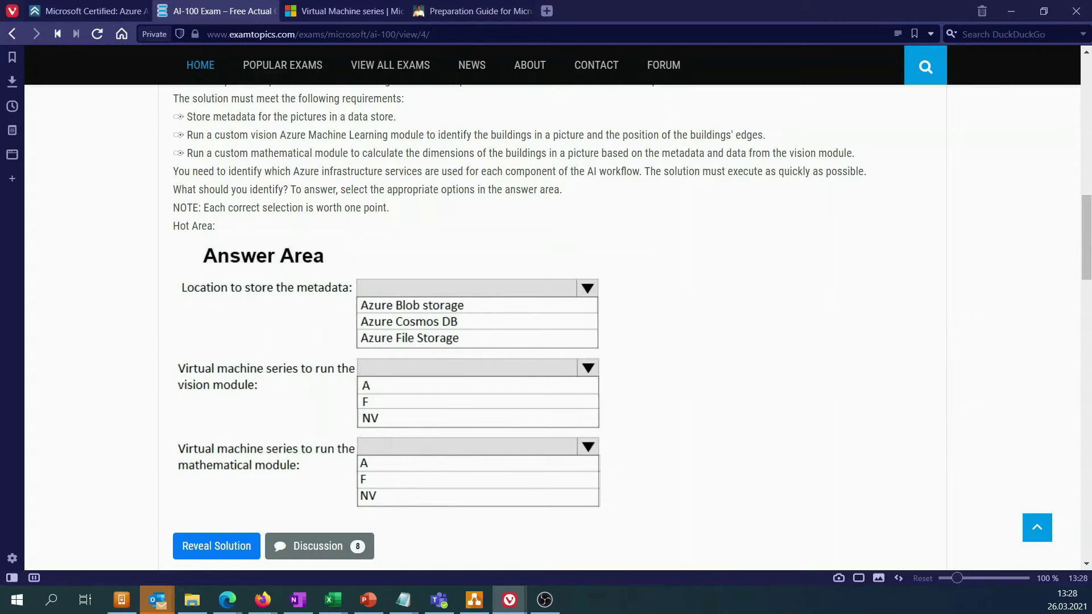
Highlight "custom vision" in the aerial-pictures question's requirements, glance at Azure's Virtual Machine series page and return to the question
{"action": "left_click_drag", "start_coordinate": [212, 135], "coordinate": [286, 135]}
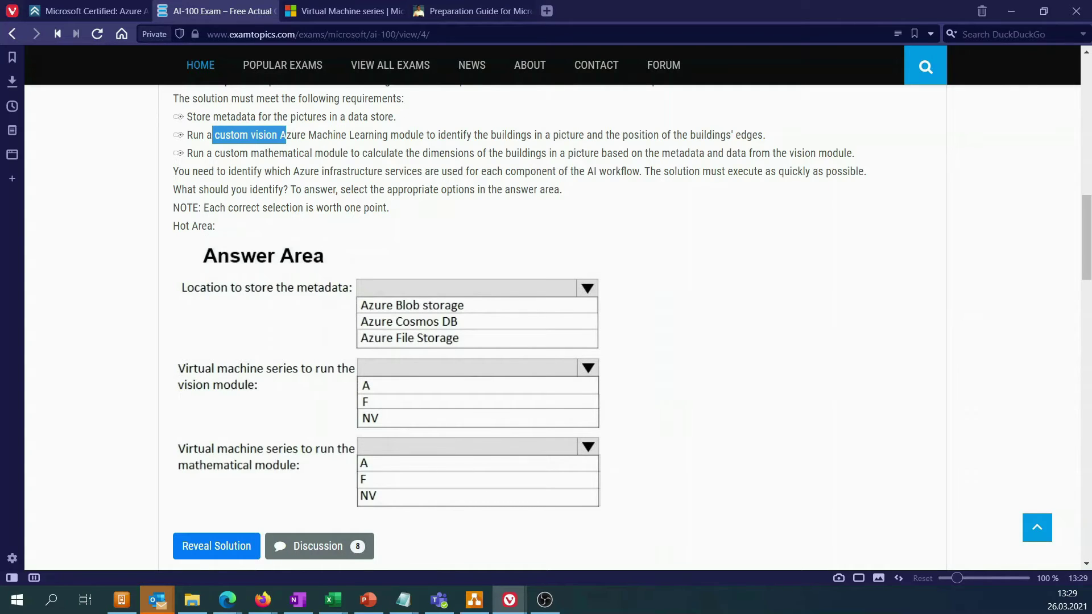
{"action": "key", "text": "ctrl+Tab"}
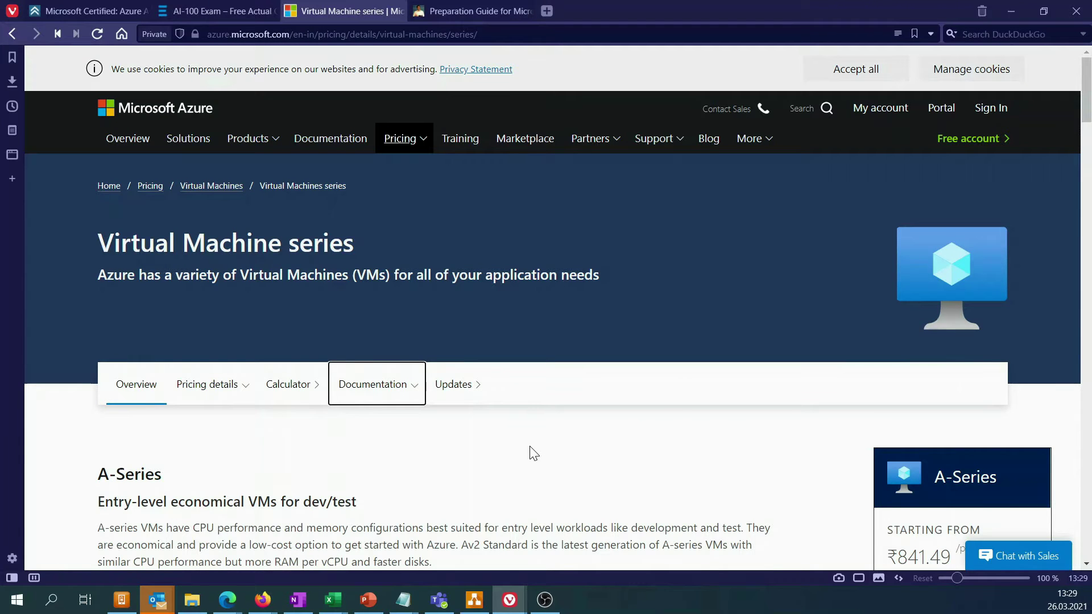
{"action": "mouse_move", "coordinate": [217, 8]}
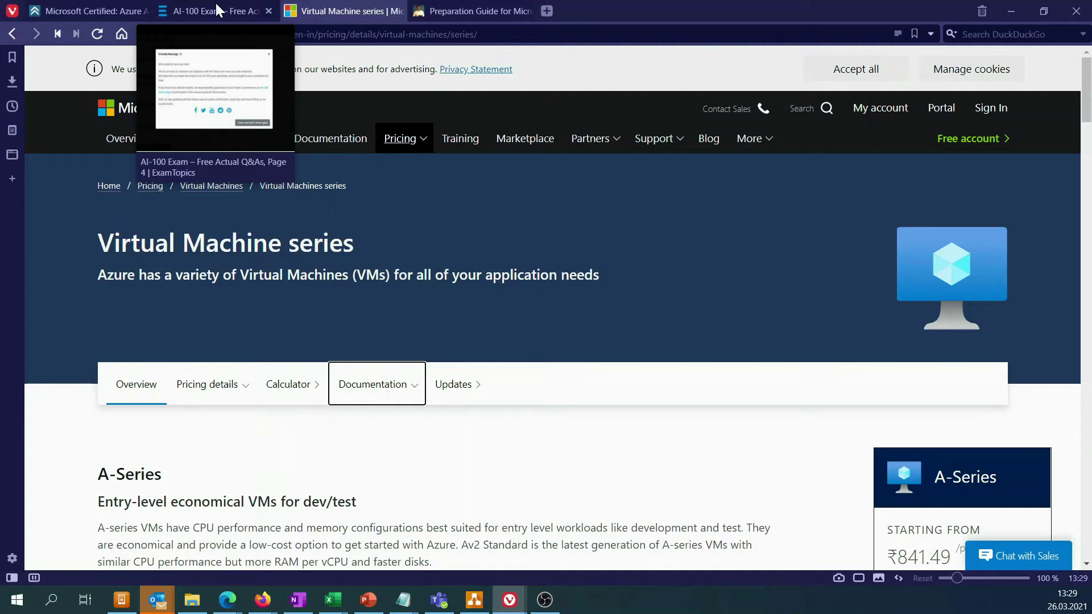
{"action": "left_click", "coordinate": [216, 6]}
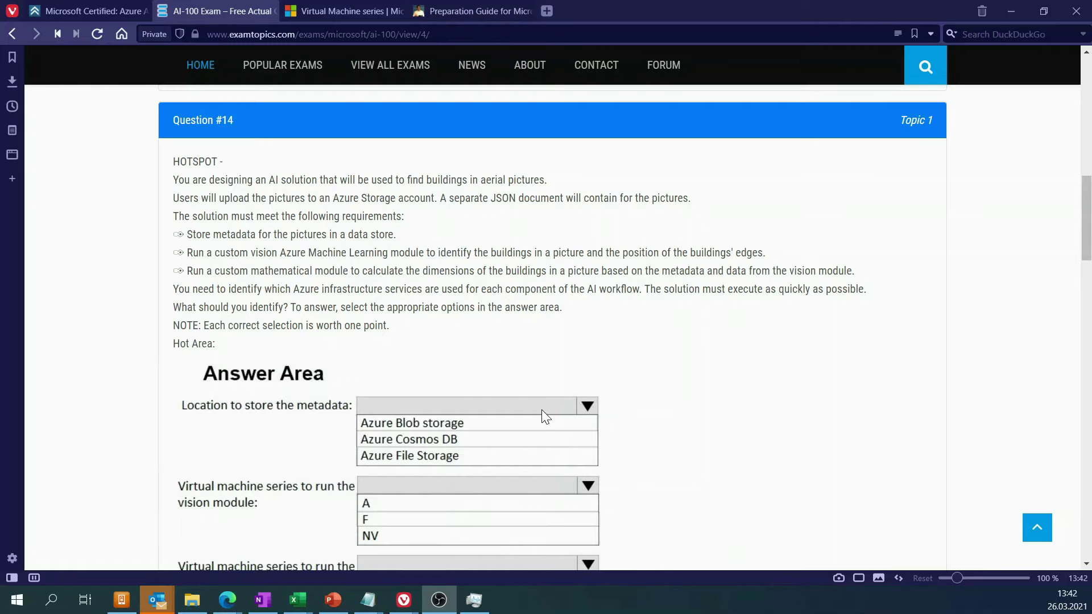
Reveal the solution to Question #14 and highlight the Azure virtual machine series link in its references
{"action": "scroll", "coordinate": [538, 414], "scroll_direction": "down", "scroll_amount": 1}
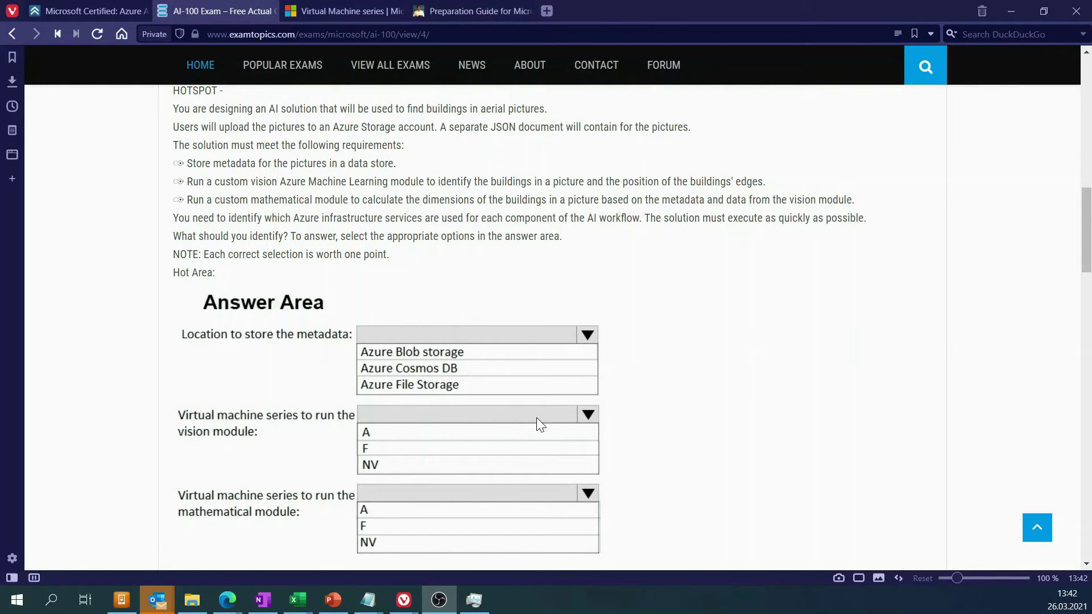
{"action": "scroll", "coordinate": [537, 417], "scroll_direction": "down", "scroll_amount": 1}
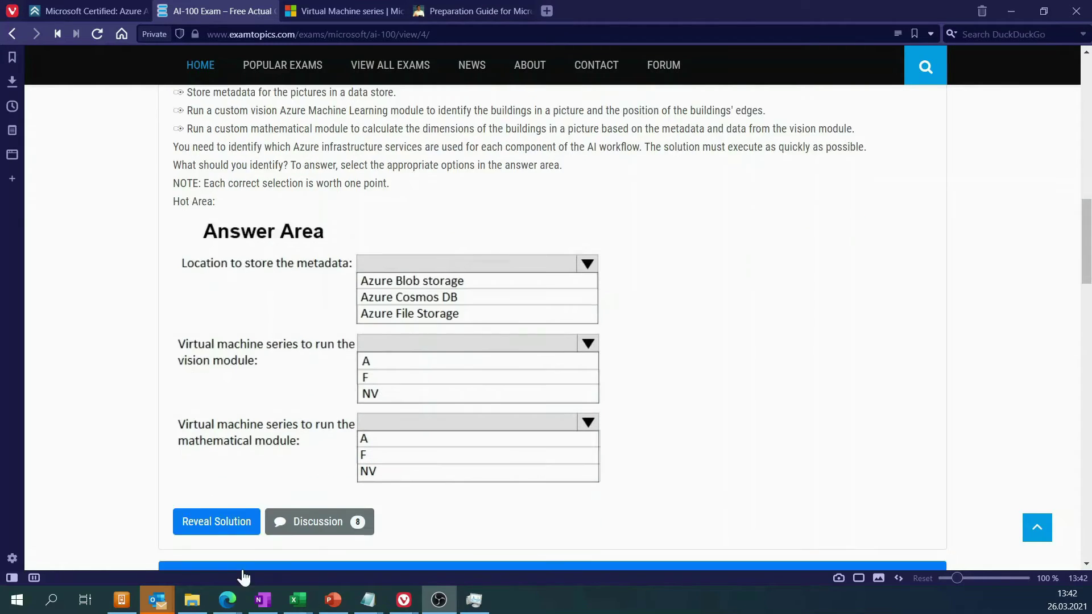
{"action": "left_click", "coordinate": [235, 534]}
{"action": "scroll", "coordinate": [246, 463], "scroll_direction": "down", "scroll_amount": 8}
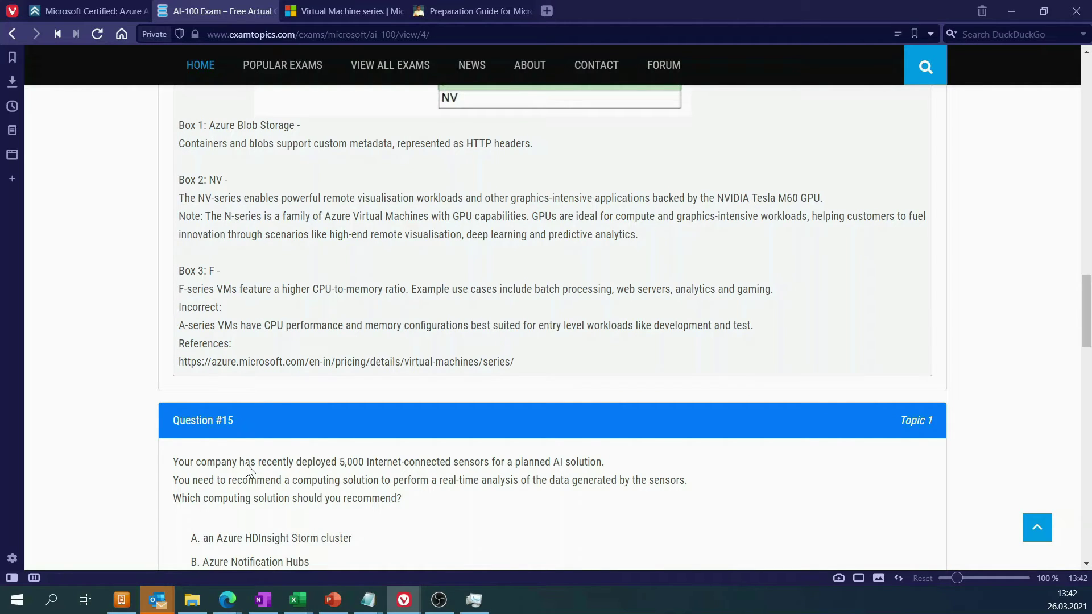
{"action": "left_click_drag", "start_coordinate": [514, 362], "coordinate": [170, 381]}
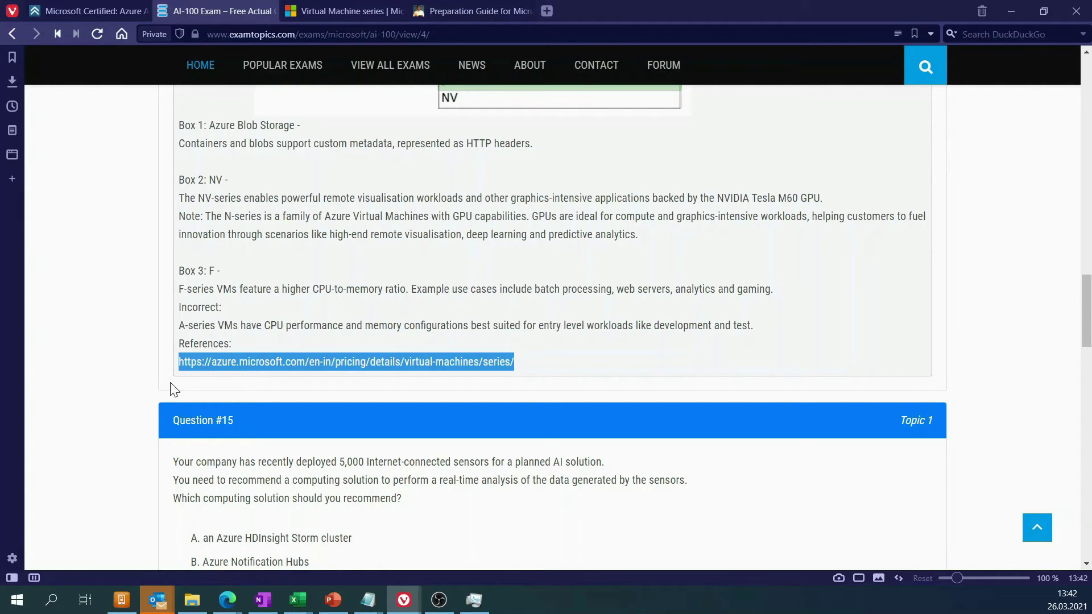
Hide the solution to Question #14 and go back to its requirements and answer area
{"action": "scroll", "coordinate": [174, 391], "scroll_direction": "up", "scroll_amount": 5}
{"action": "left_click", "coordinate": [209, 310]}
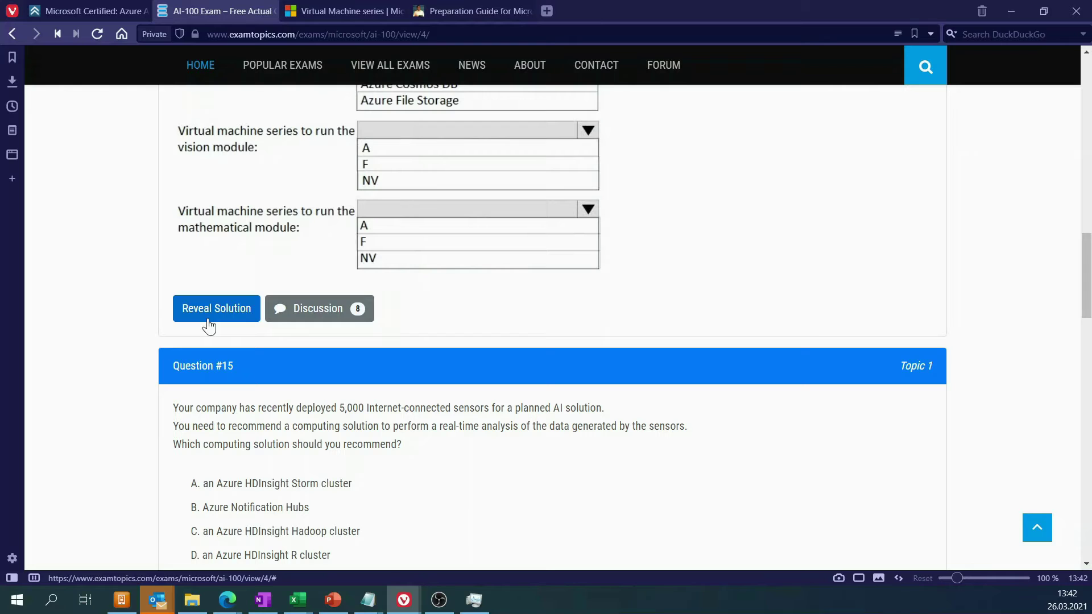
{"action": "scroll", "coordinate": [209, 328], "scroll_direction": "up", "scroll_amount": 5}
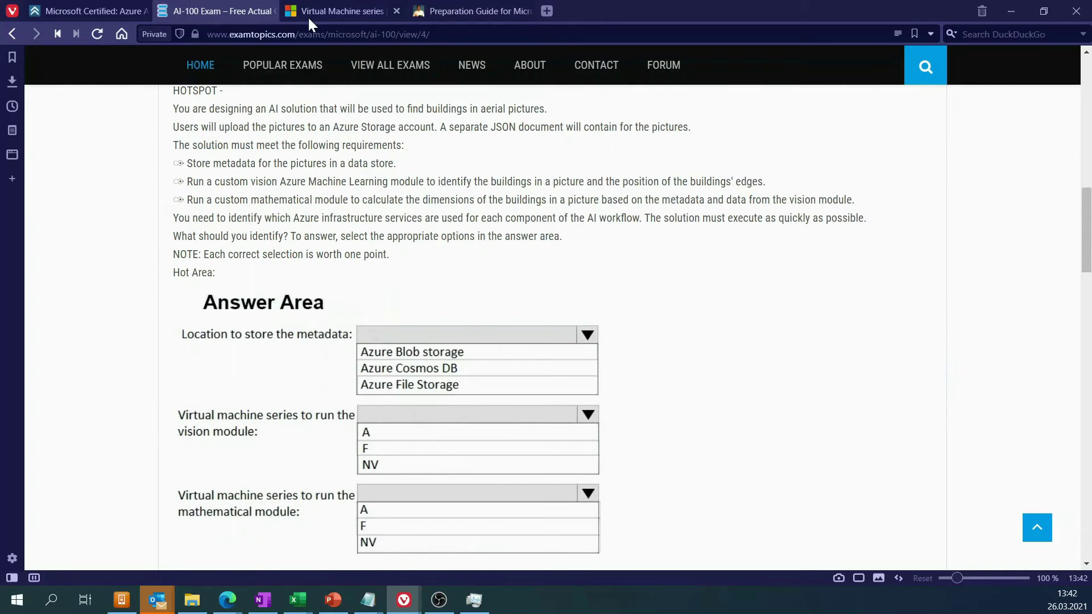
Open Azure's Virtual Machine series page and look through the series descriptions to the GPU-enabled N-Series section
{"action": "left_click", "coordinate": [308, 16]}
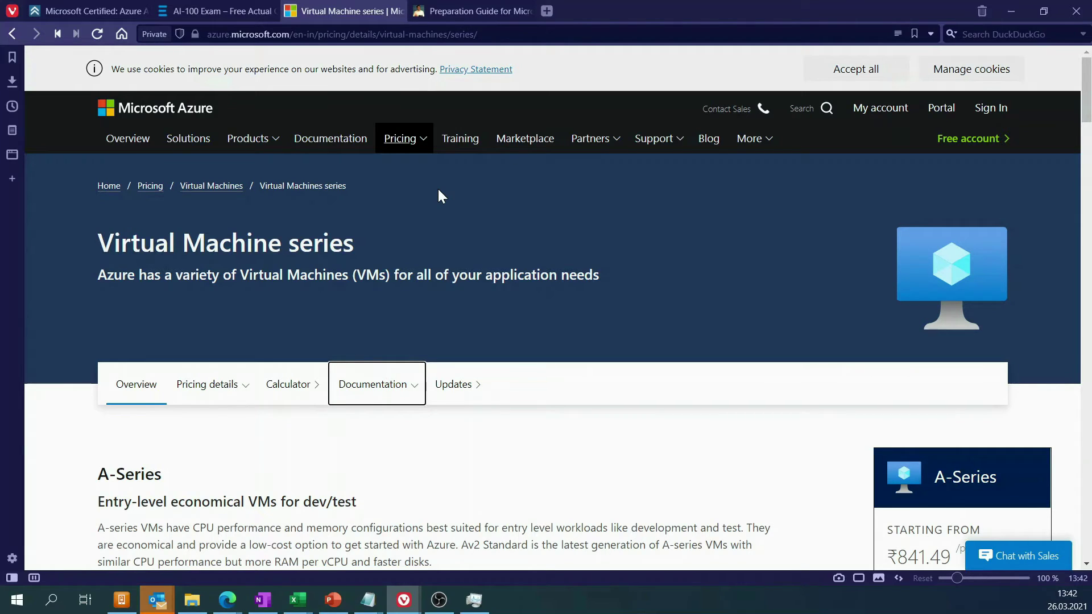
{"action": "scroll", "coordinate": [335, 314], "scroll_direction": "down", "scroll_amount": 15}
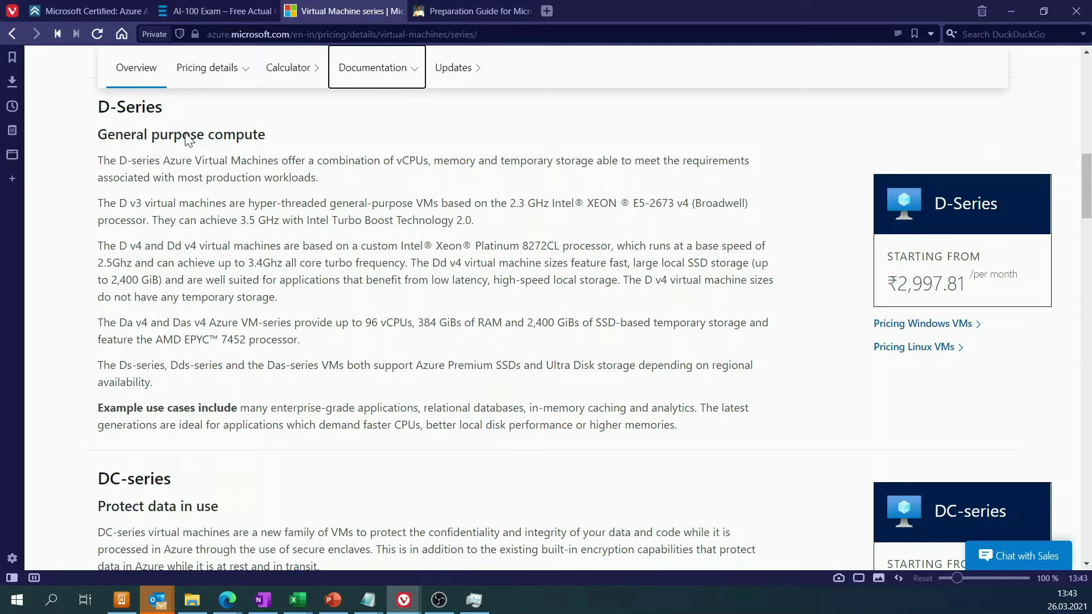
{"action": "scroll", "coordinate": [206, 360], "scroll_direction": "down", "scroll_amount": 20}
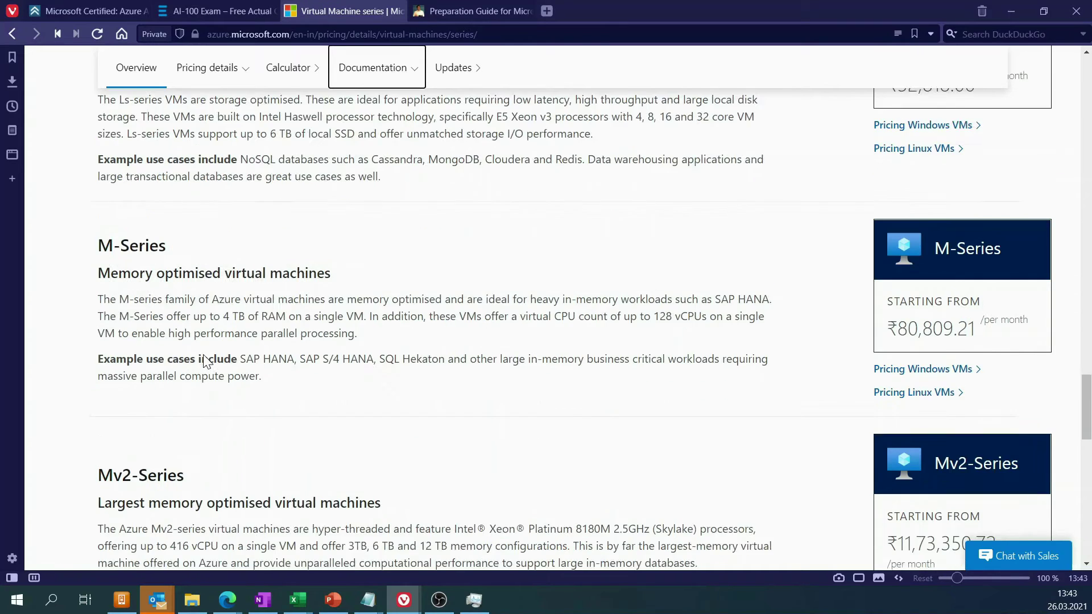
{"action": "scroll", "coordinate": [206, 361], "scroll_direction": "down", "scroll_amount": 20}
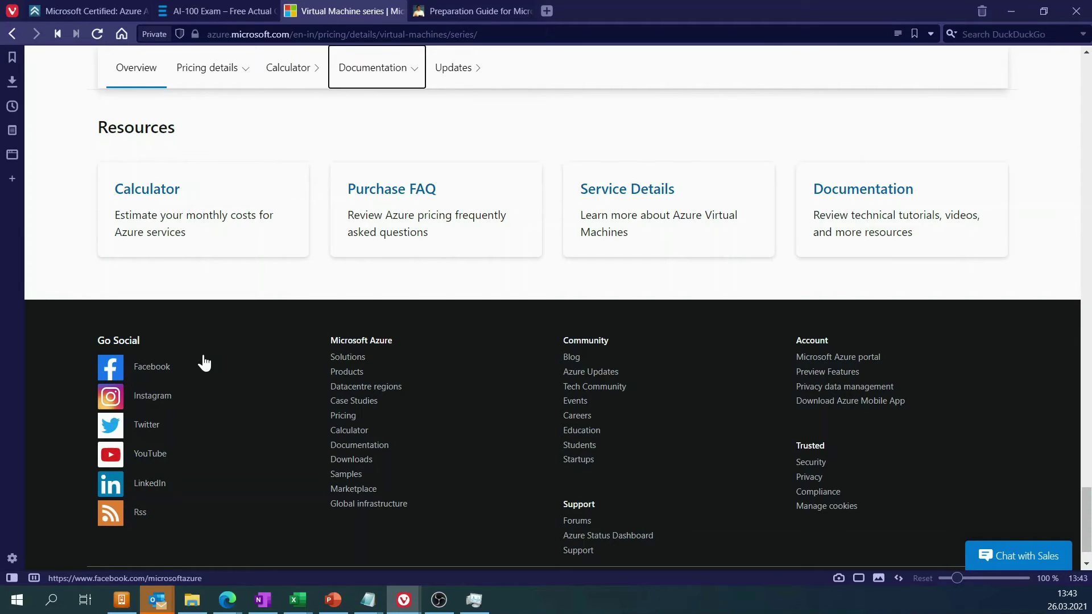
{"action": "scroll", "coordinate": [204, 363], "scroll_direction": "up", "scroll_amount": 12}
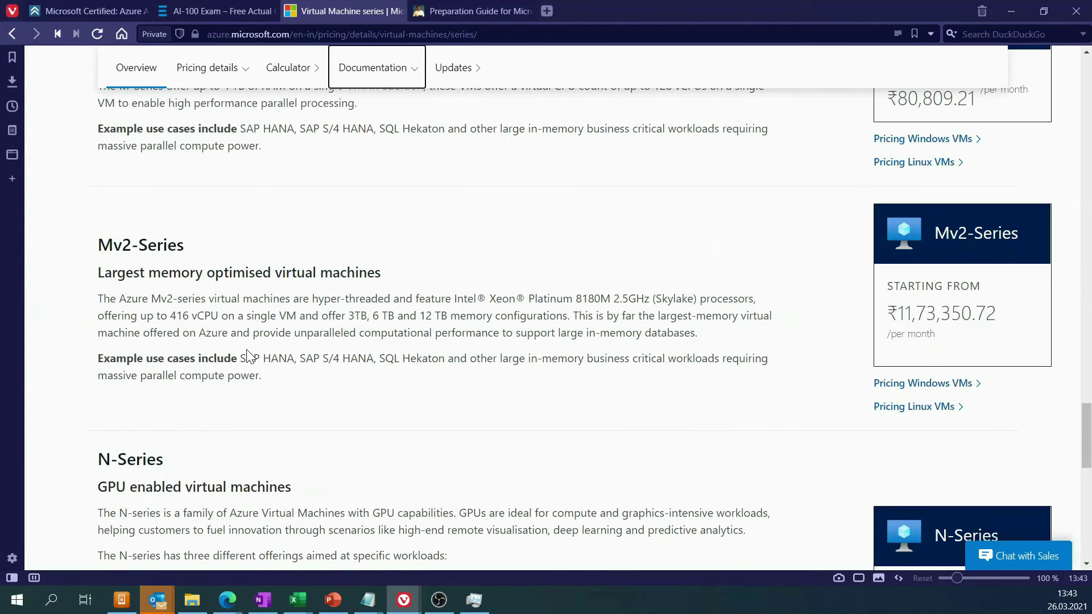
{"action": "scroll", "coordinate": [247, 350], "scroll_direction": "down", "scroll_amount": 6}
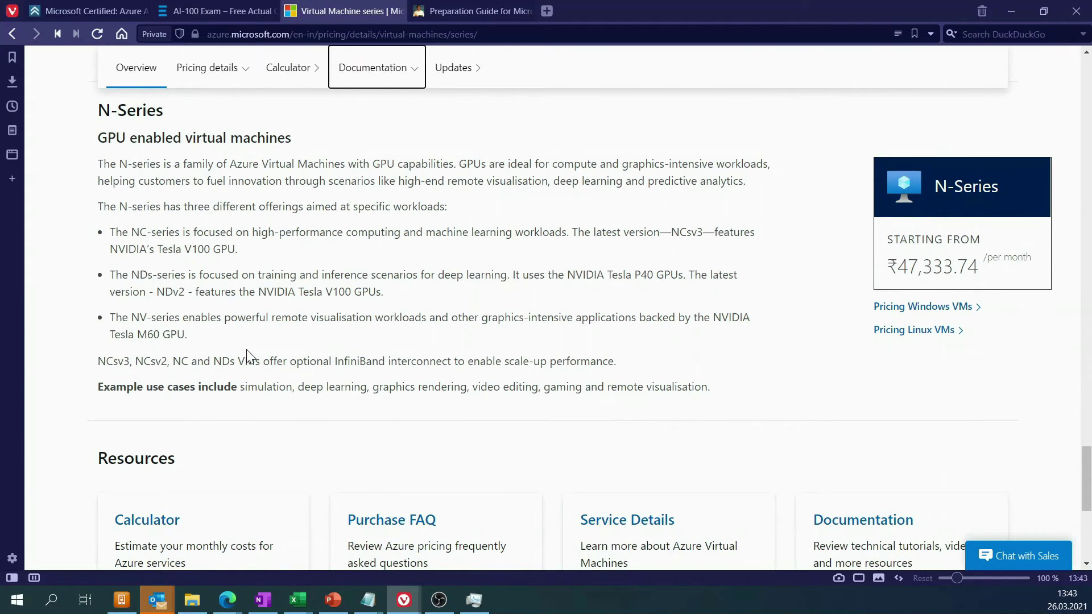
{"action": "scroll", "coordinate": [247, 350], "scroll_direction": "up", "scroll_amount": 1}
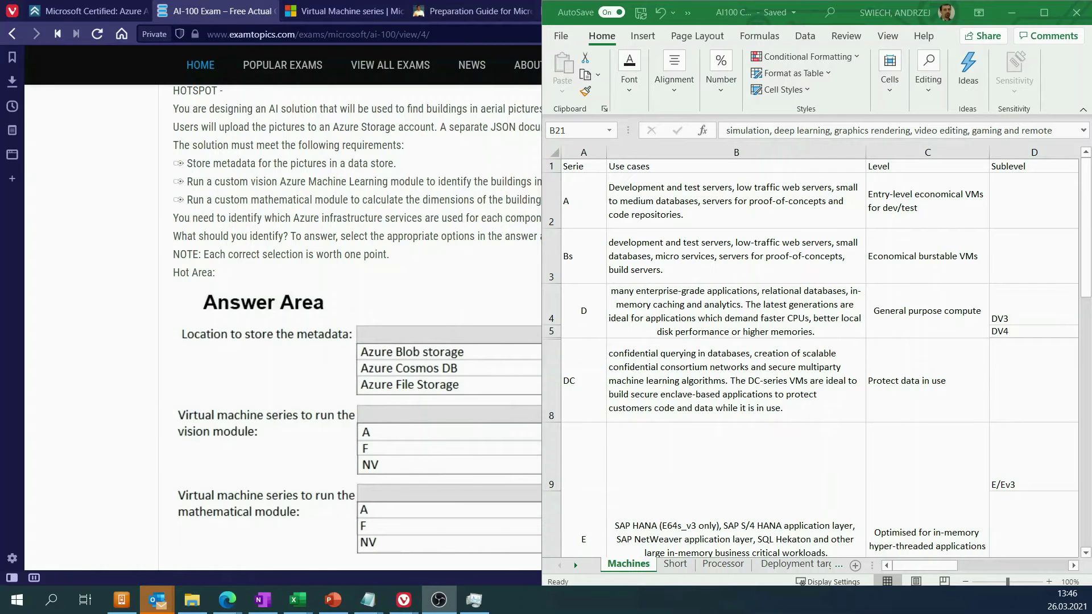
Check Azure's Virtual Machine series page against the aerial-pictures question, and switch to the AI100 CheatSheet workbook in Excel
{"action": "left_click", "coordinate": [312, 14]}
{"action": "left_click", "coordinate": [314, 13]}
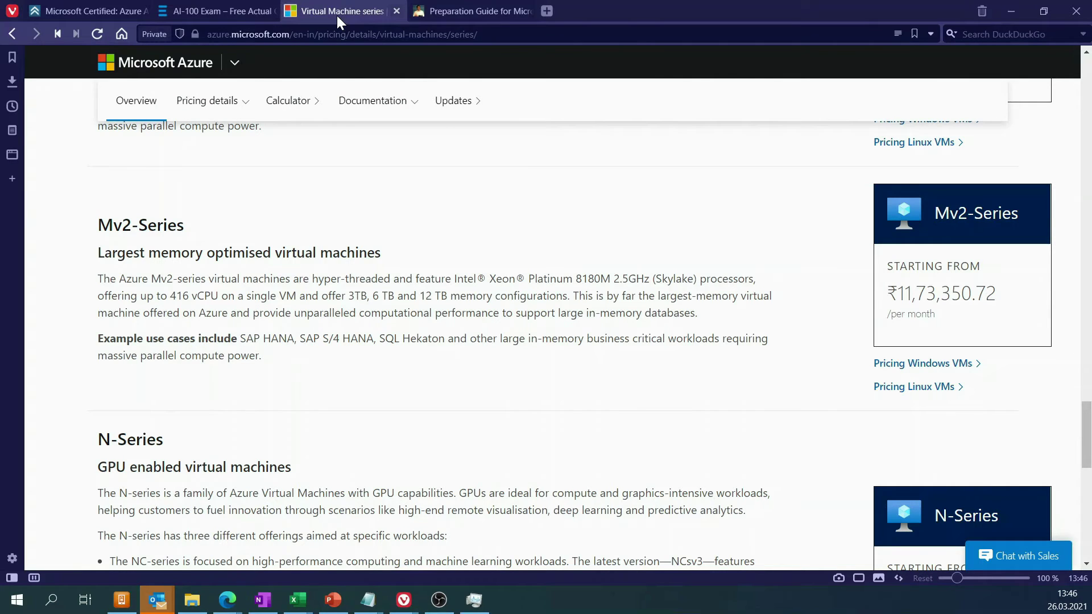
{"action": "key", "text": "alt+Tab"}
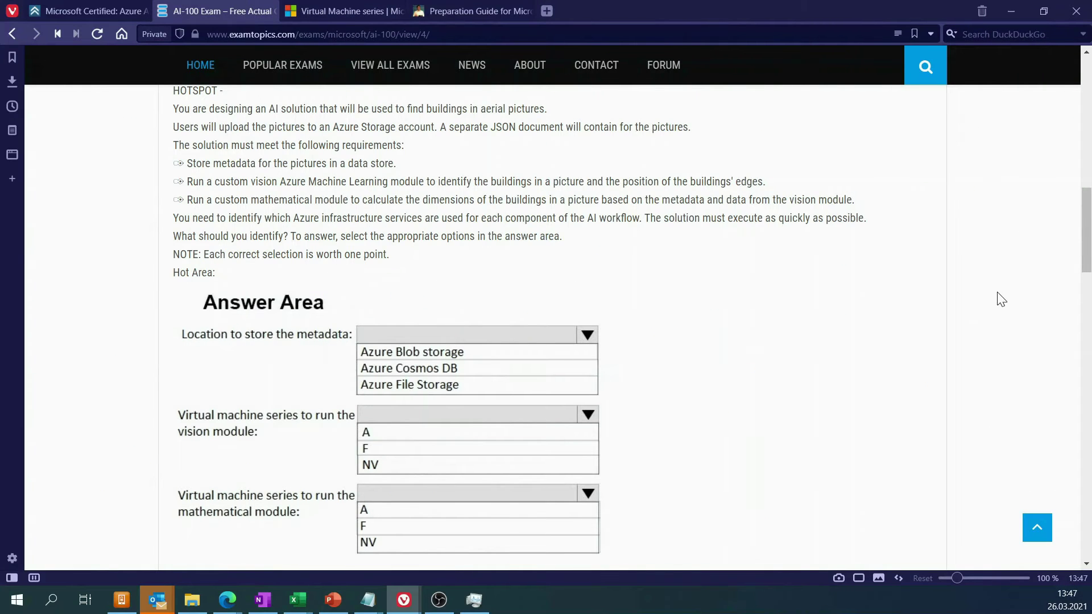
{"action": "key", "text": "alt+Tab"}
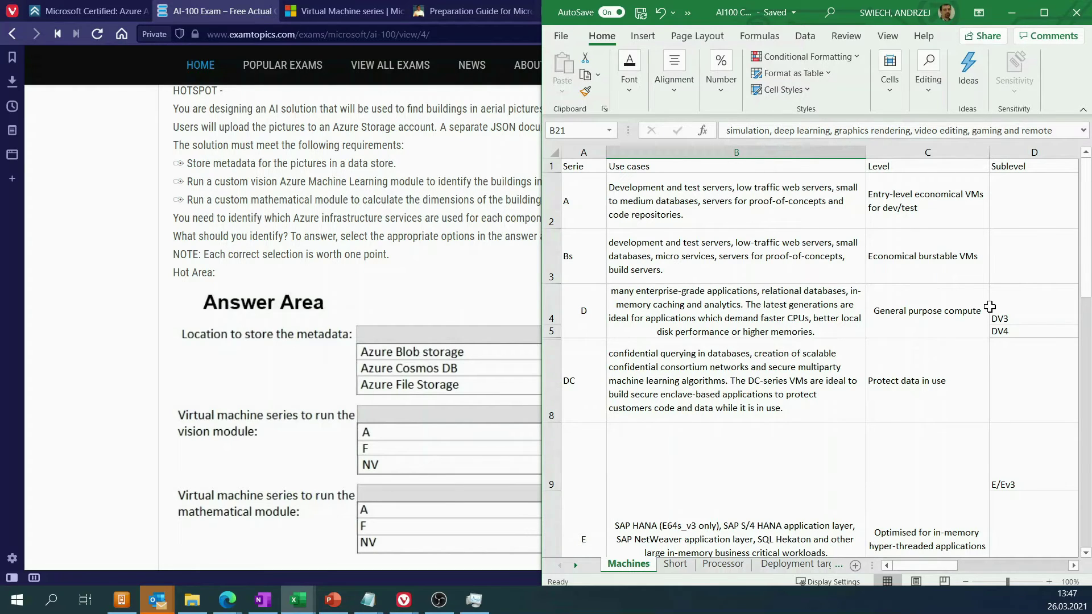
Search the Machines sheet for "graphic" and go through the matches to the N-series use cases
{"action": "key", "text": "ctrl+f"}
{"action": "type", "text": "grap"}
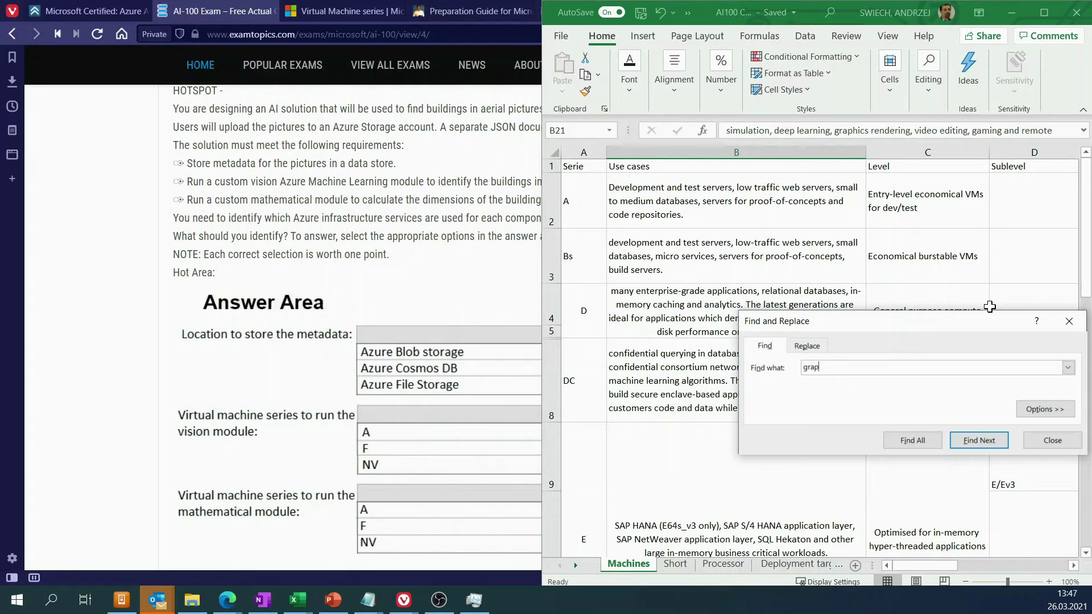
{"action": "type", "text": "hic"}
{"action": "key", "text": "Return"}
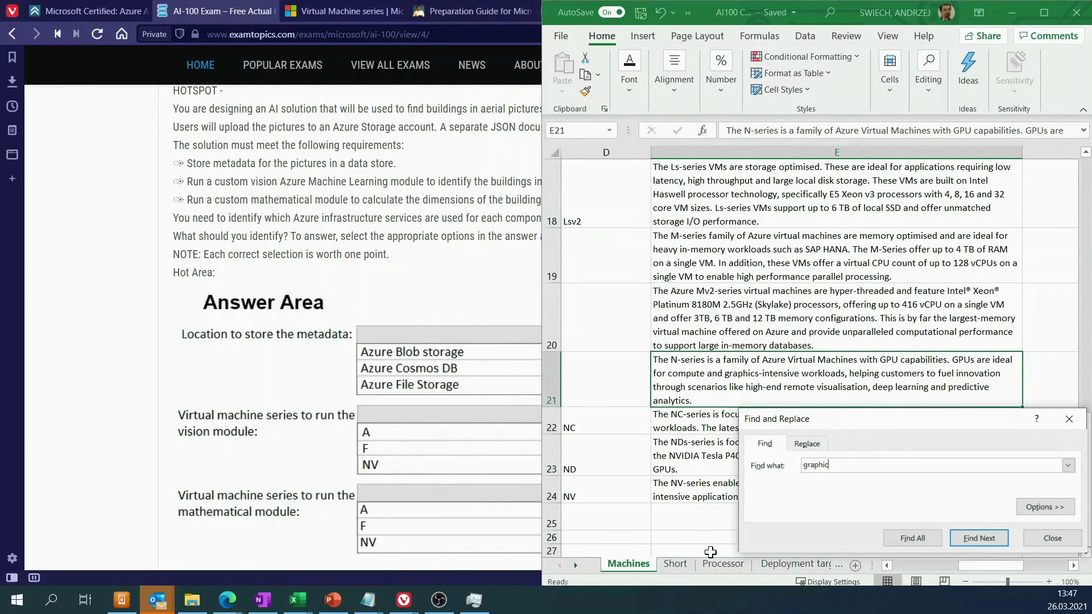
{"action": "left_click", "coordinate": [922, 565]}
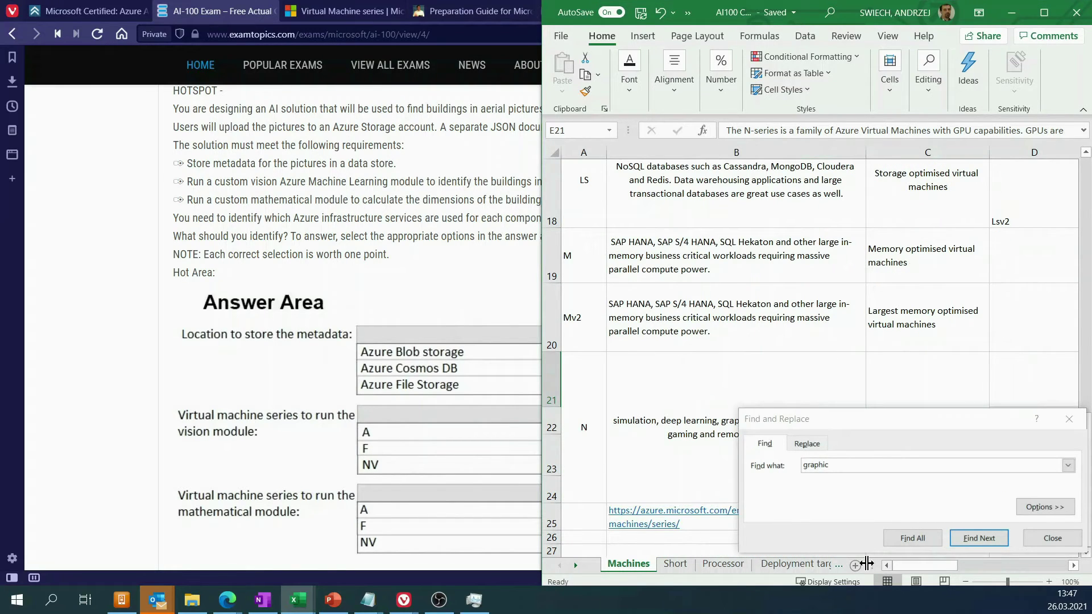
{"action": "key", "text": "Return"}
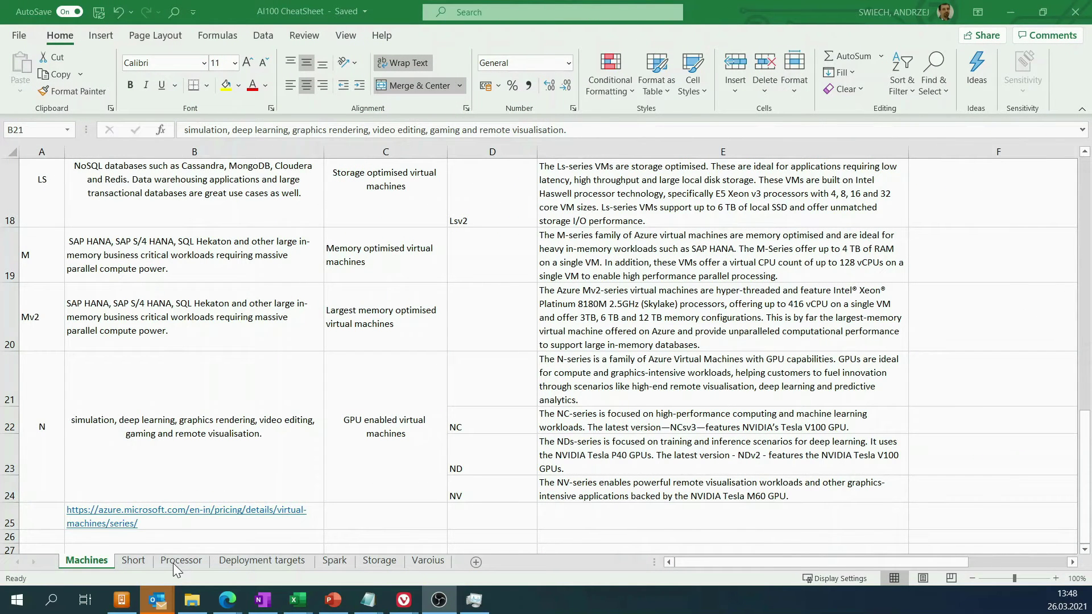
Look through the cheat sheet's Processor, Deployment targets, Spark and Storage sheets, and go to the Short sheet
{"action": "left_click", "coordinate": [176, 563]}
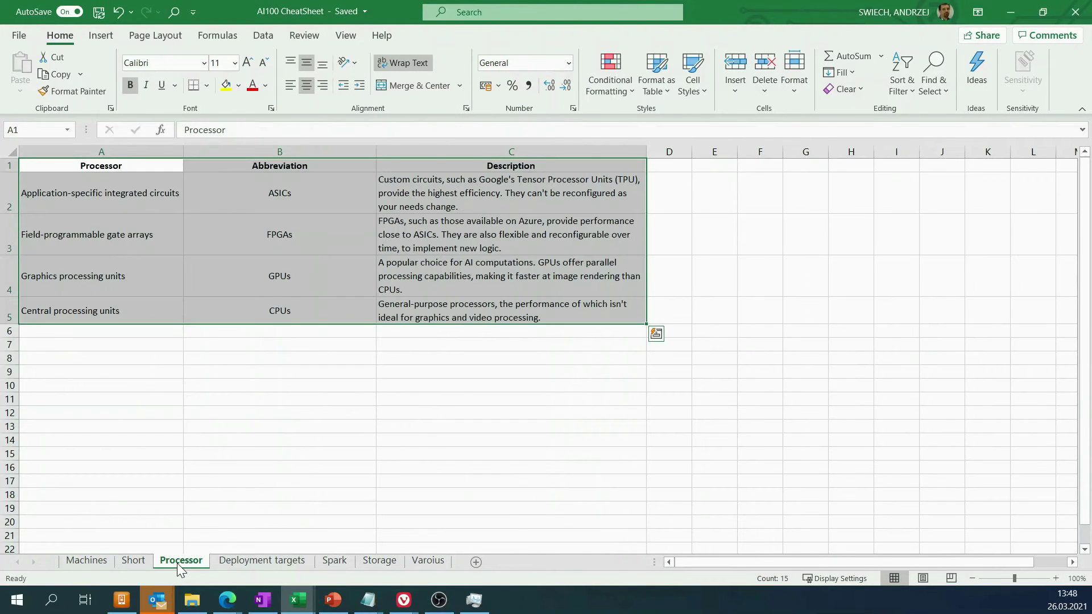
{"action": "left_click", "coordinate": [254, 563]}
{"action": "scroll", "coordinate": [259, 357], "scroll_direction": "up", "scroll_amount": 3}
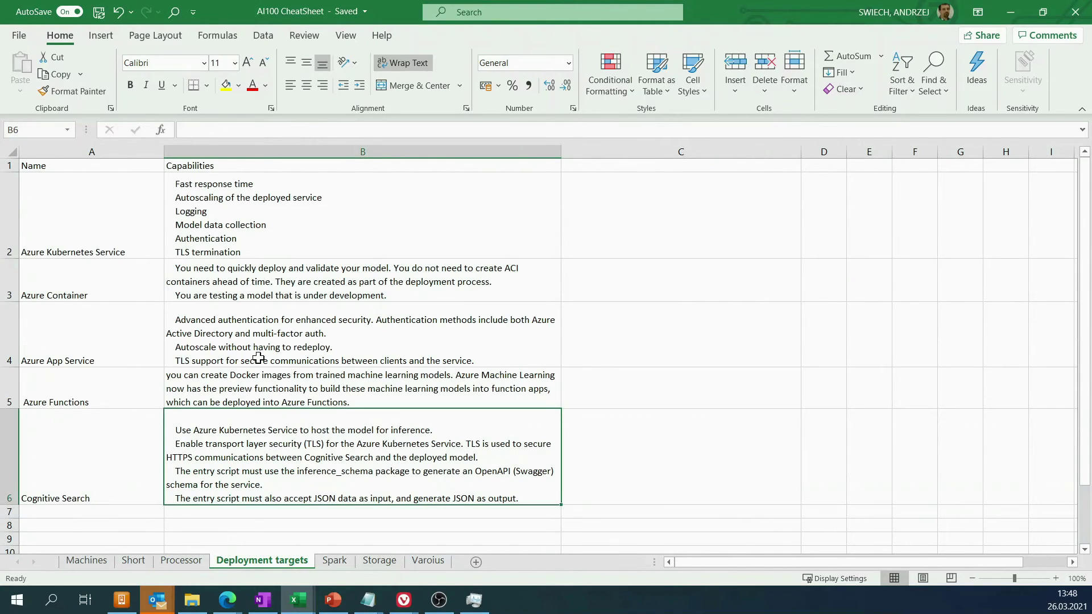
{"action": "left_click", "coordinate": [334, 562]}
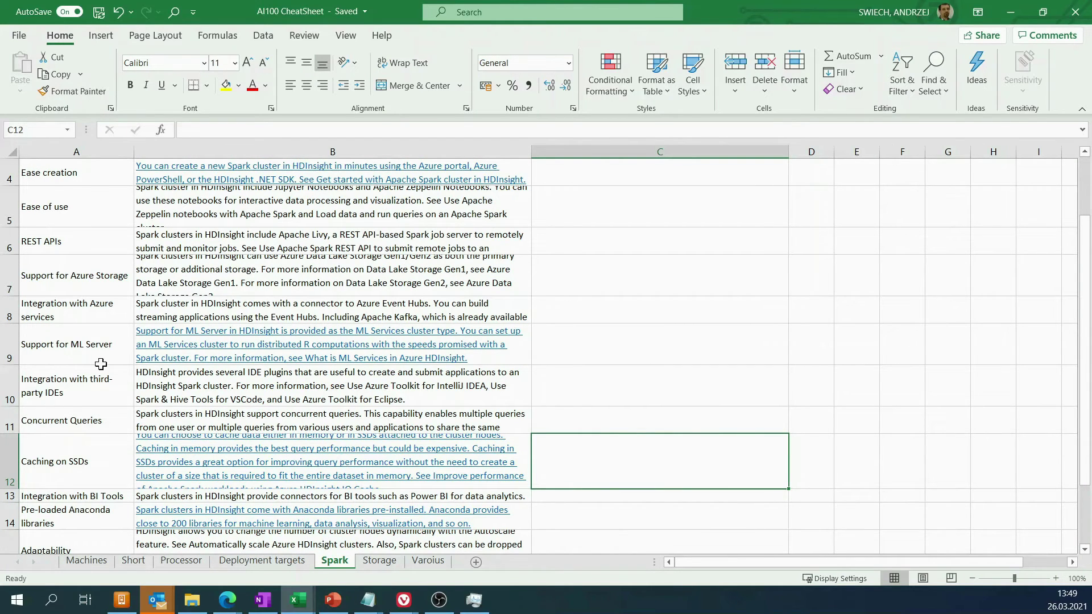
{"action": "scroll", "coordinate": [295, 388], "scroll_direction": "down", "scroll_amount": 1}
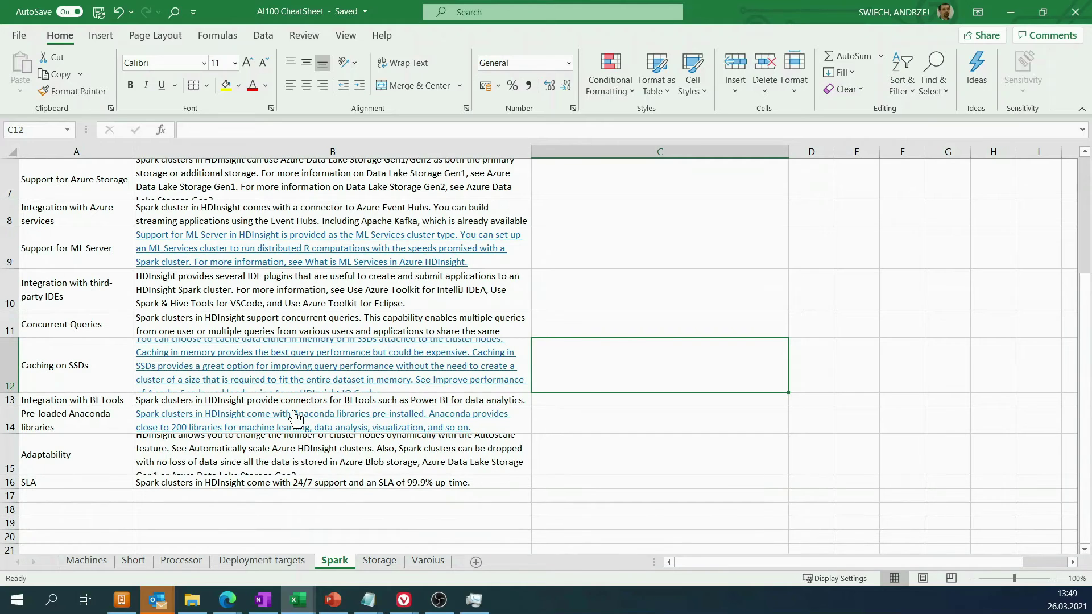
{"action": "key", "text": "ctrl+Page_Down"}
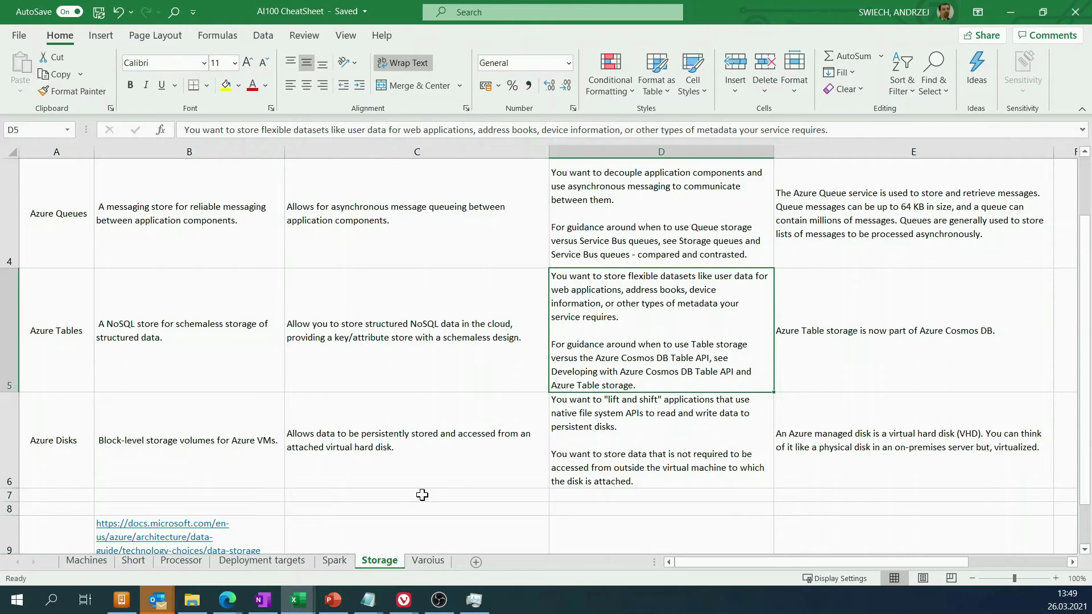
{"action": "left_click", "coordinate": [145, 560]}
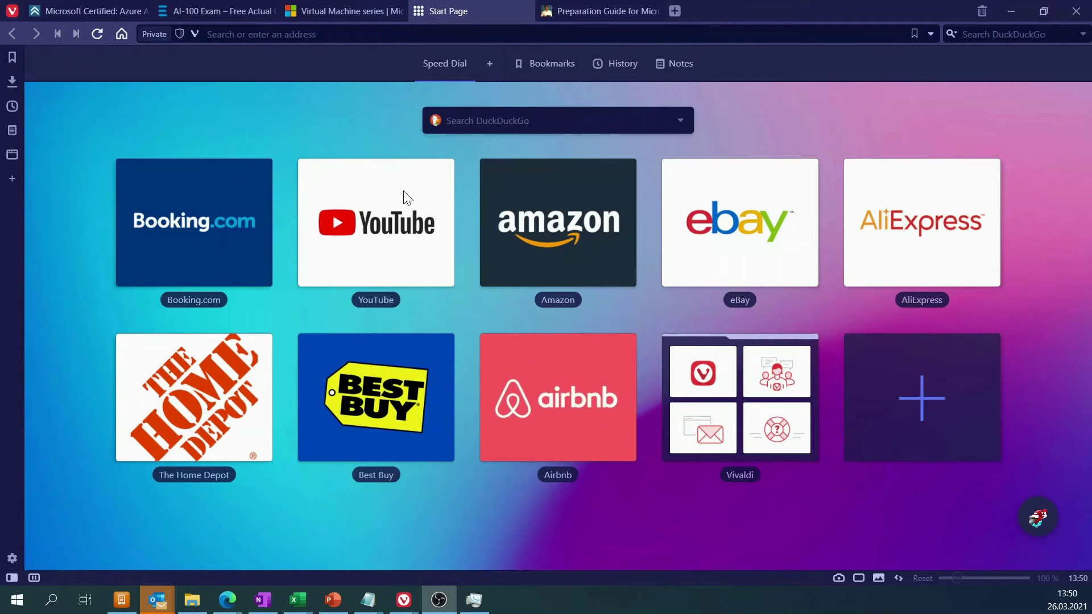
Switch to the Vivaldi browser and search the web for "AI-100 cheatsheet"
{"action": "key", "text": "alt+Tab"}
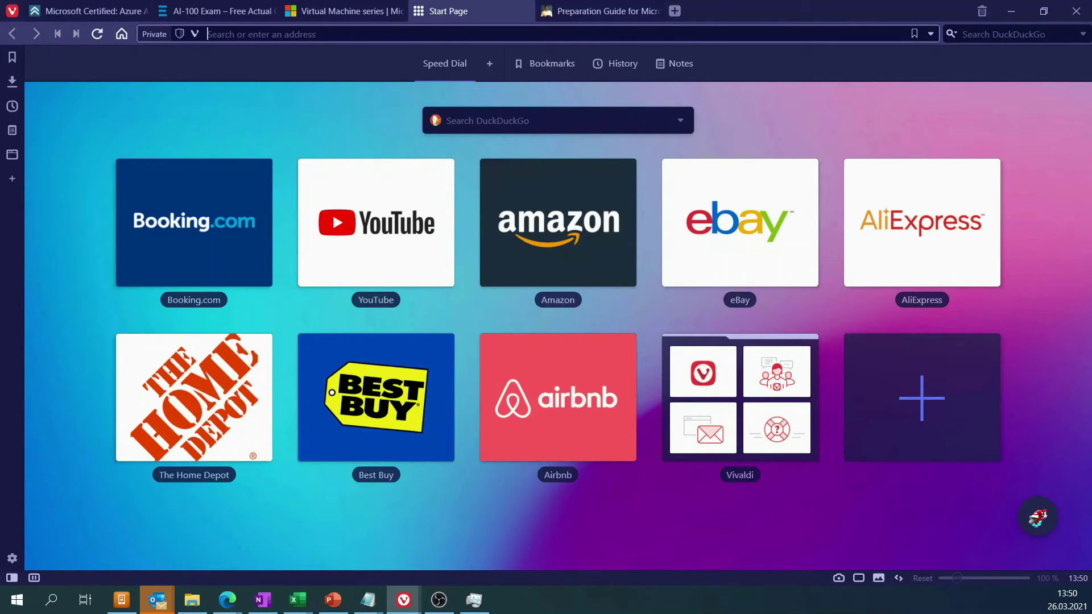
{"action": "type", "text": "AI-900"}
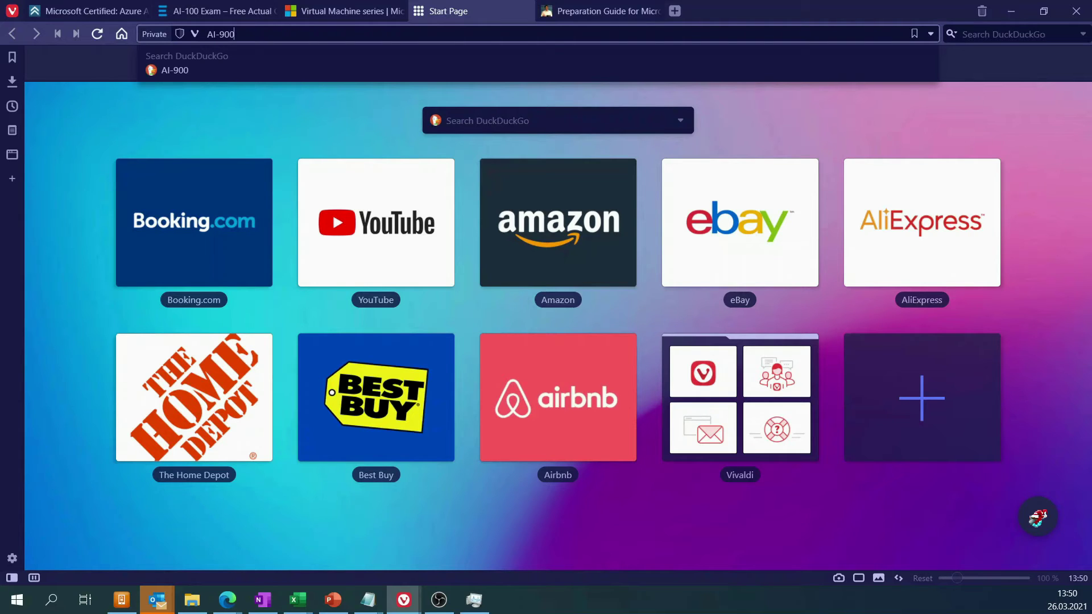
{"action": "key", "text": "BackSpace"}
{"action": "key", "text": "BackSpace"}
{"action": "key", "text": "BackSpace"}
{"action": "type", "text": "100"}
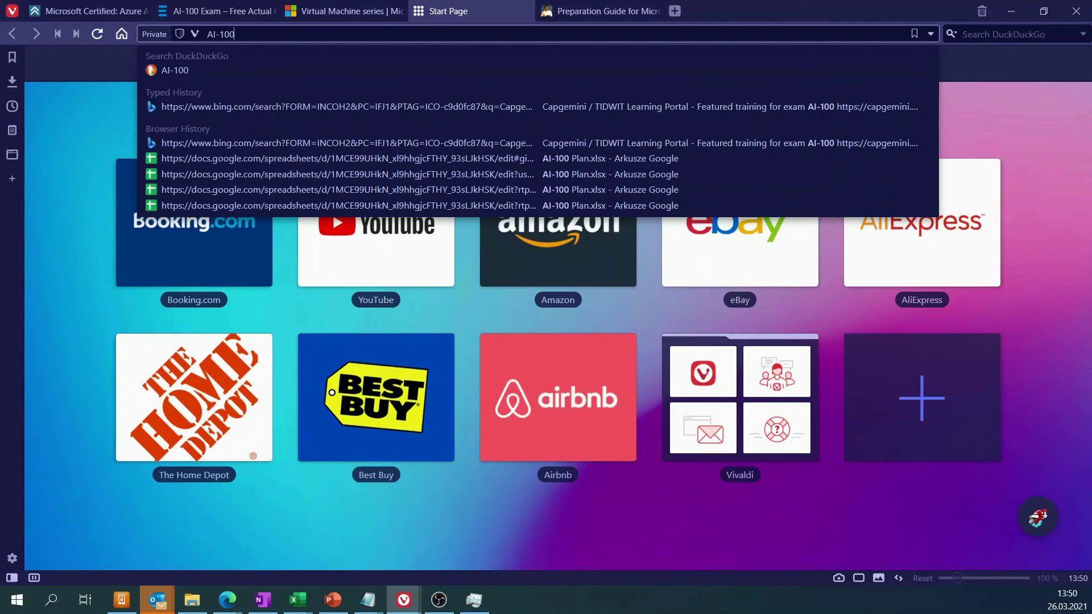
{"action": "type", "text": " cheatsh"}
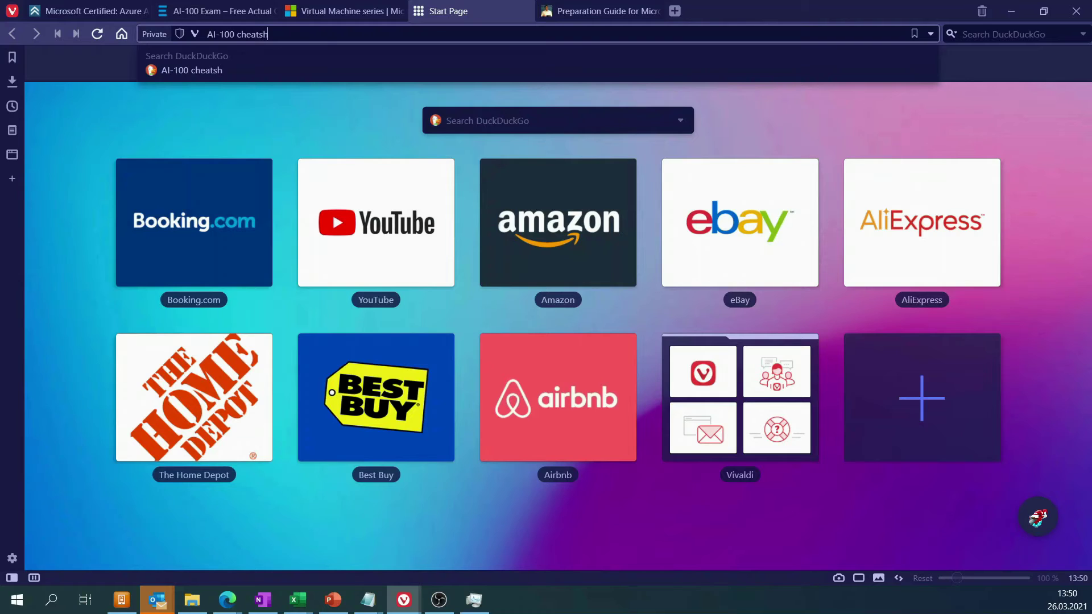
{"action": "type", "text": "eet"}
{"action": "key", "text": "Return"}
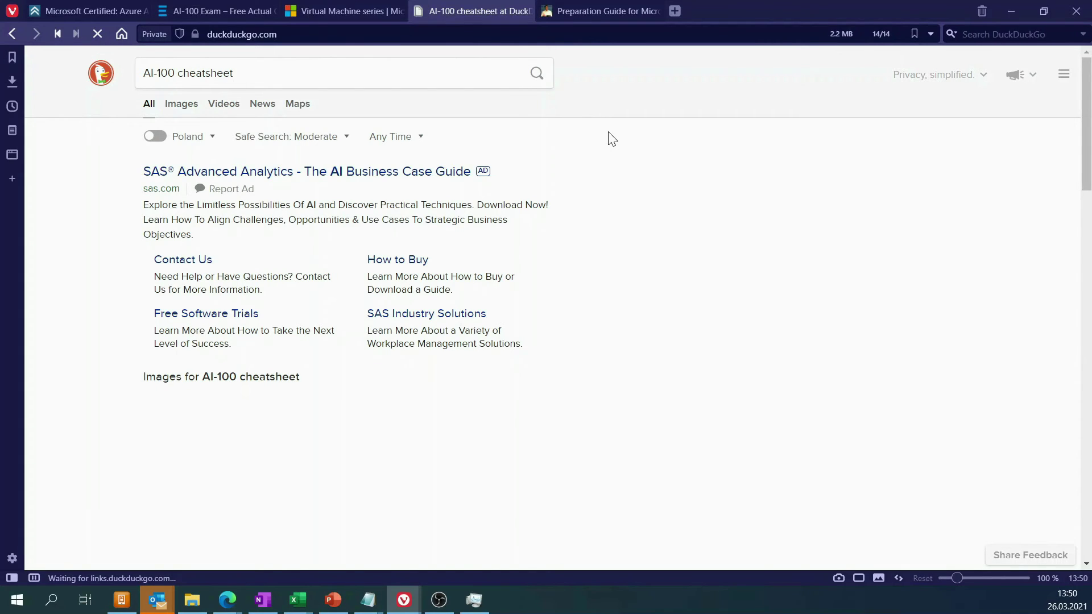
Look through the search results and open the MicrosoftLearning AI-100-Design-Implement-Azure-AISol repository on GitHub
{"action": "scroll", "coordinate": [642, 278], "scroll_direction": "down", "scroll_amount": 7}
{"action": "scroll", "coordinate": [654, 278], "scroll_direction": "down", "scroll_amount": 1}
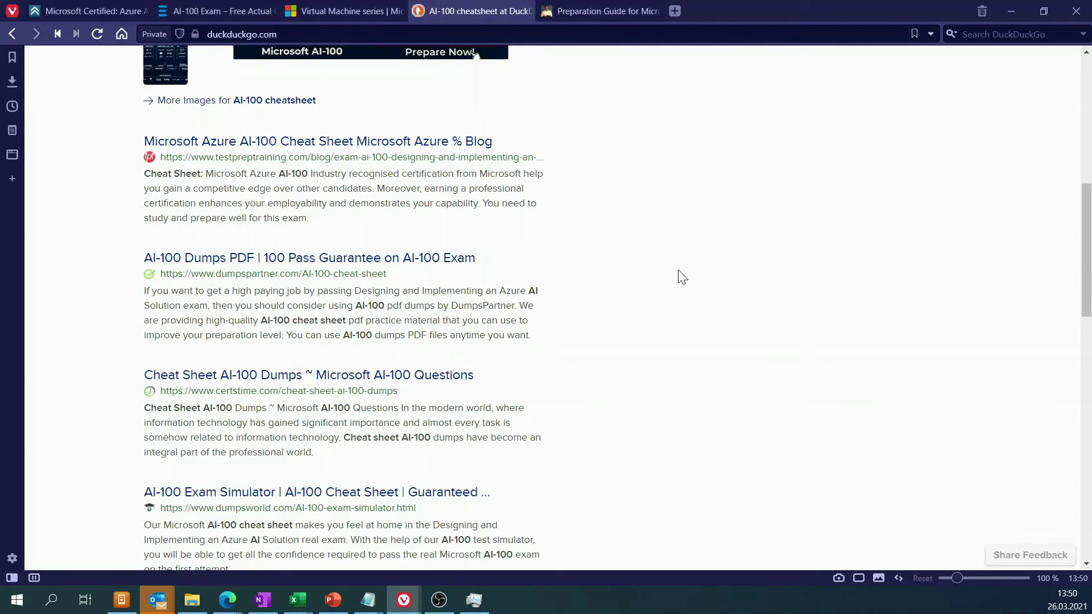
{"action": "scroll", "coordinate": [683, 277], "scroll_direction": "down", "scroll_amount": 1}
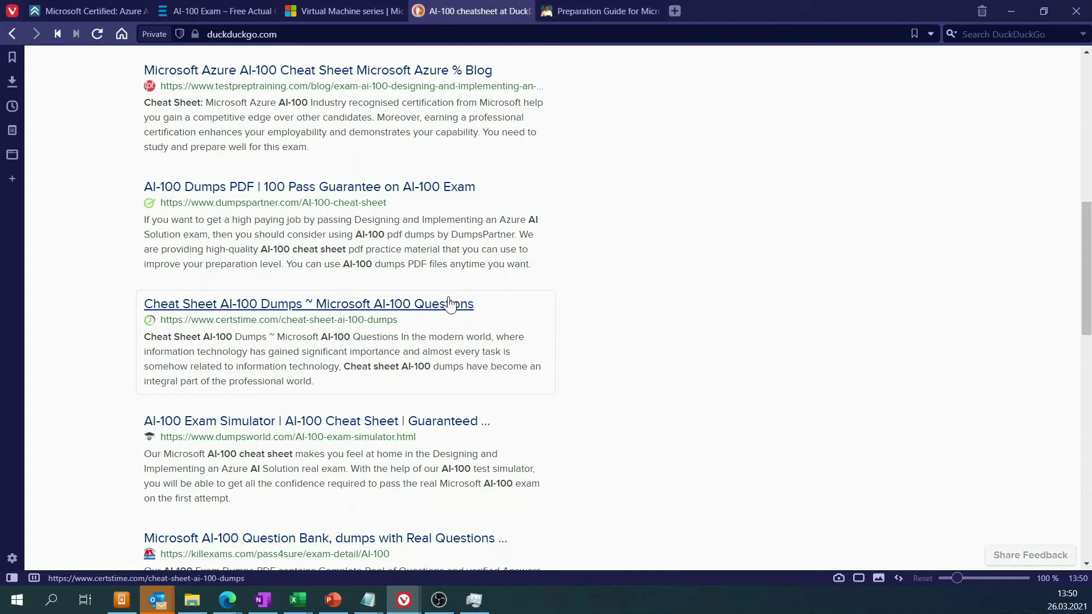
{"action": "scroll", "coordinate": [450, 304], "scroll_direction": "down", "scroll_amount": 11}
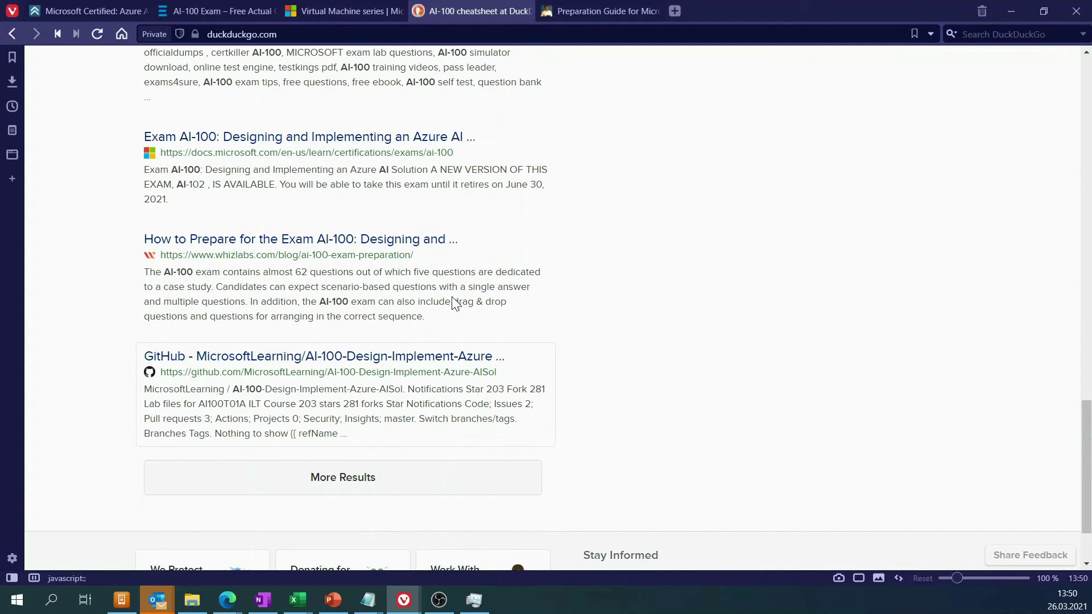
{"action": "left_click", "coordinate": [392, 358]}
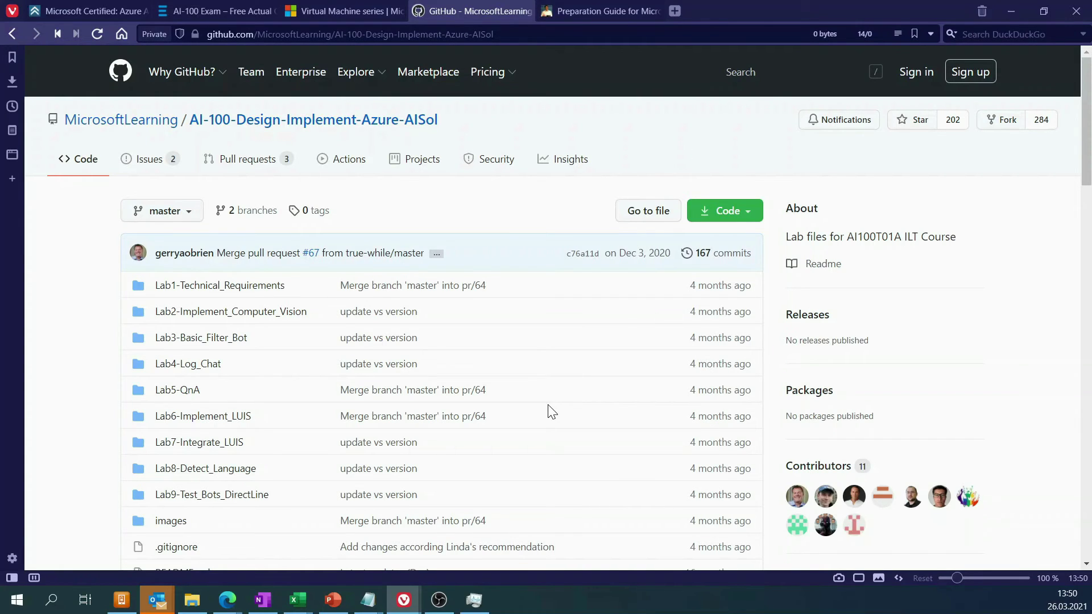
Look through the lab descriptions in the repository's README and open the Lab4-Log_Chat folder
{"action": "scroll", "coordinate": [551, 412], "scroll_direction": "down", "scroll_amount": 15}
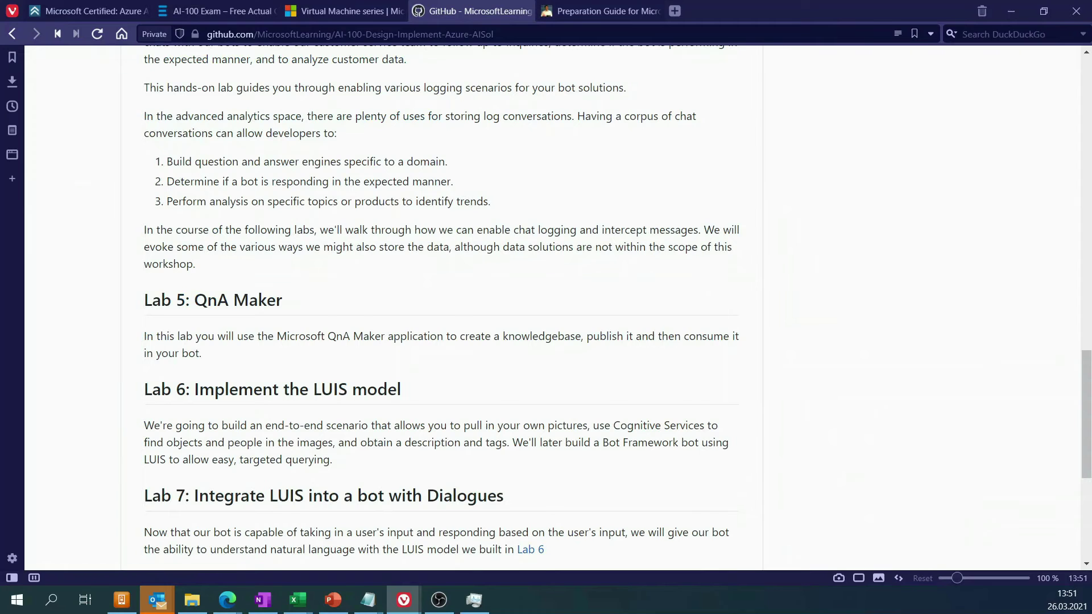
{"action": "scroll", "coordinate": [302, 440], "scroll_direction": "down", "scroll_amount": 6}
{"action": "scroll", "coordinate": [306, 447], "scroll_direction": "up", "scroll_amount": 18}
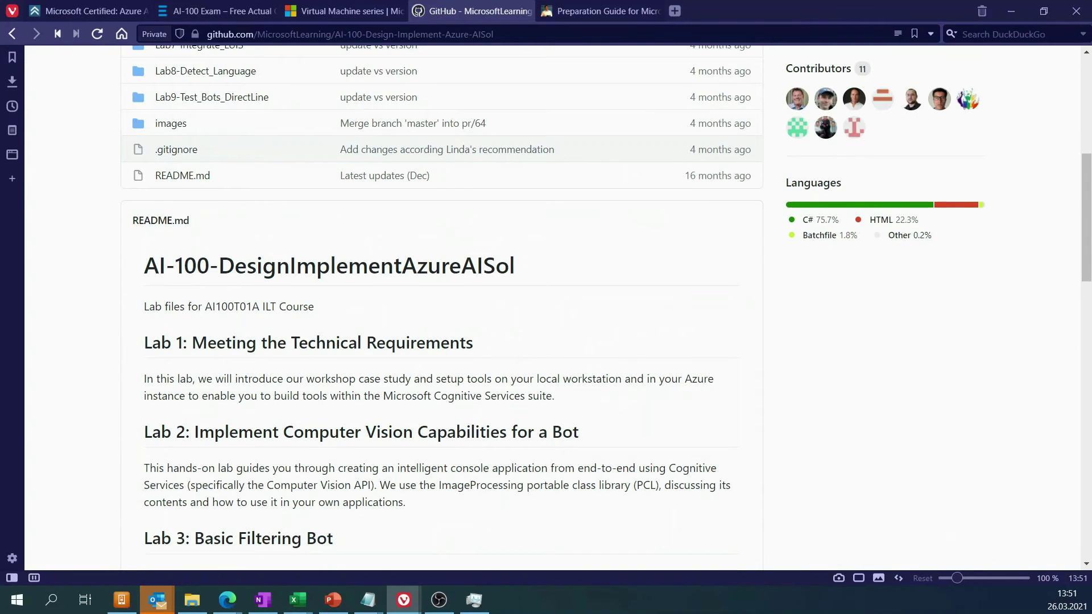
{"action": "scroll", "coordinate": [277, 422], "scroll_direction": "up", "scroll_amount": 5}
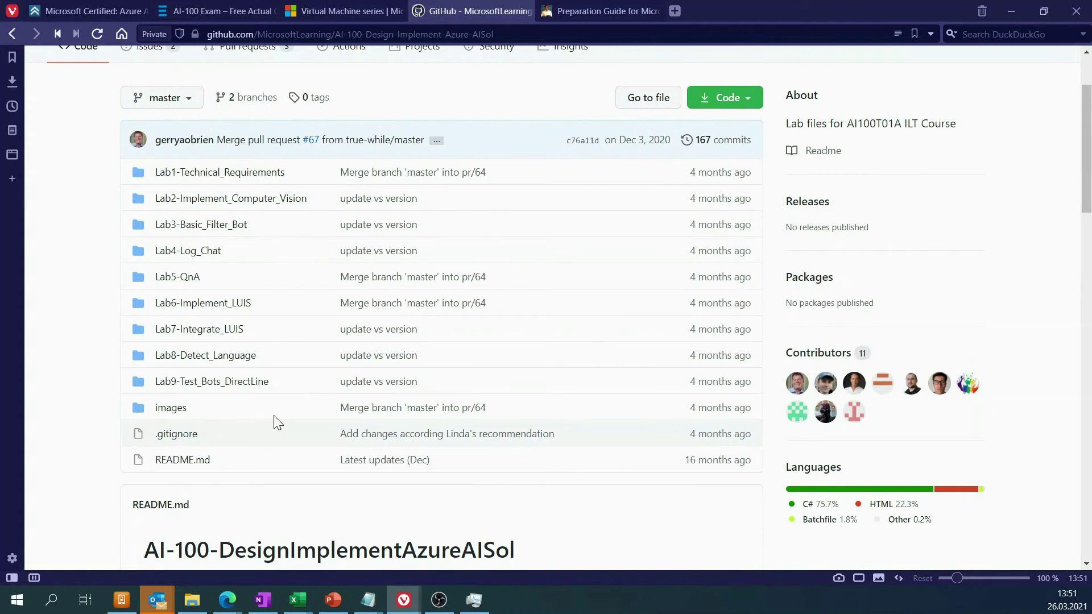
{"action": "left_click", "coordinate": [188, 251]}
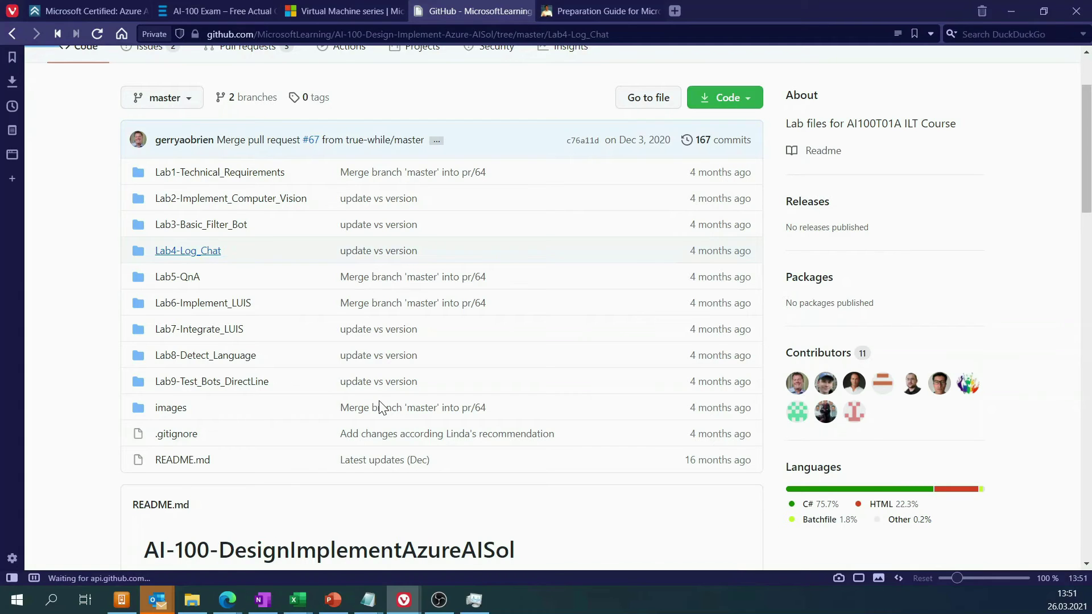